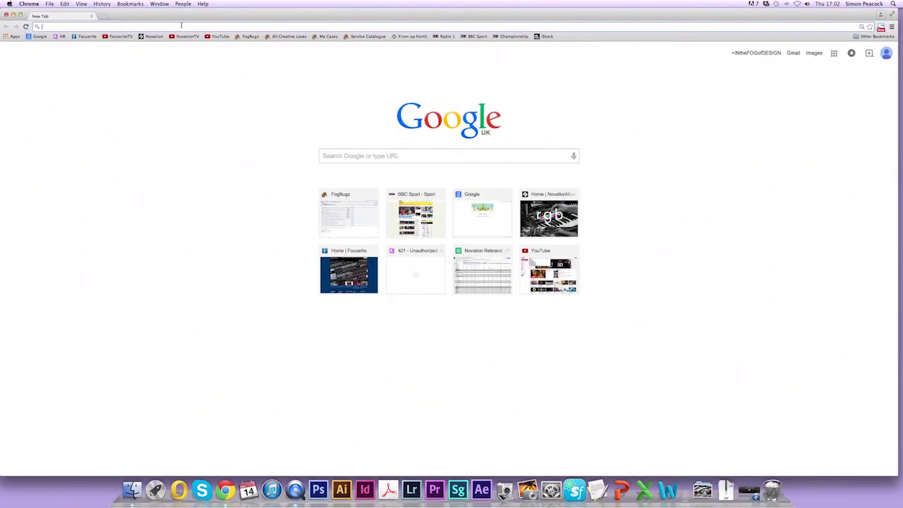
{"action": "left_click", "coordinate": [181, 25]}
{"action": "type", "text": "www.nov"}
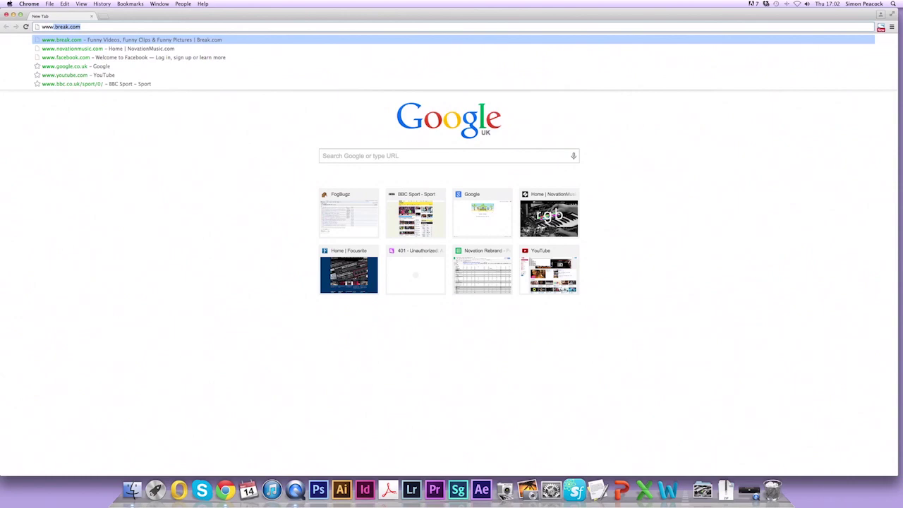
{"action": "type", "text": "ationmusic."}
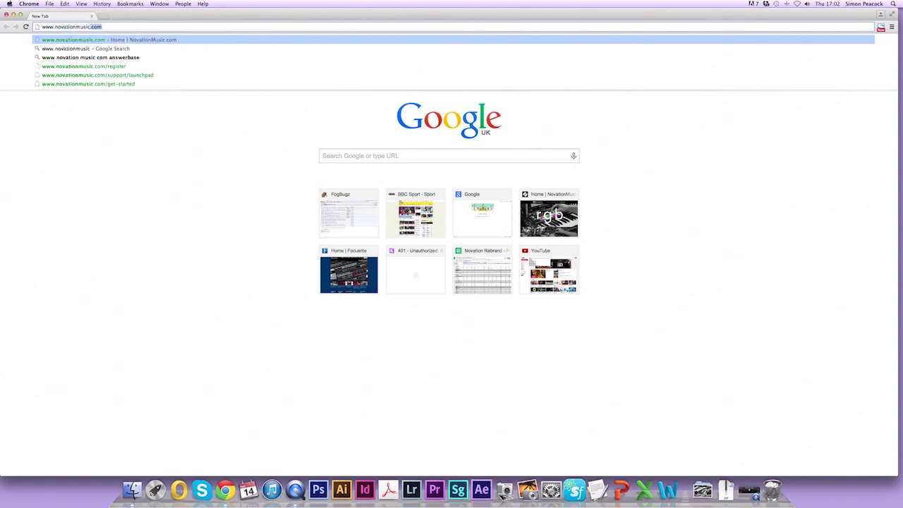
{"action": "key", "text": "Return"}
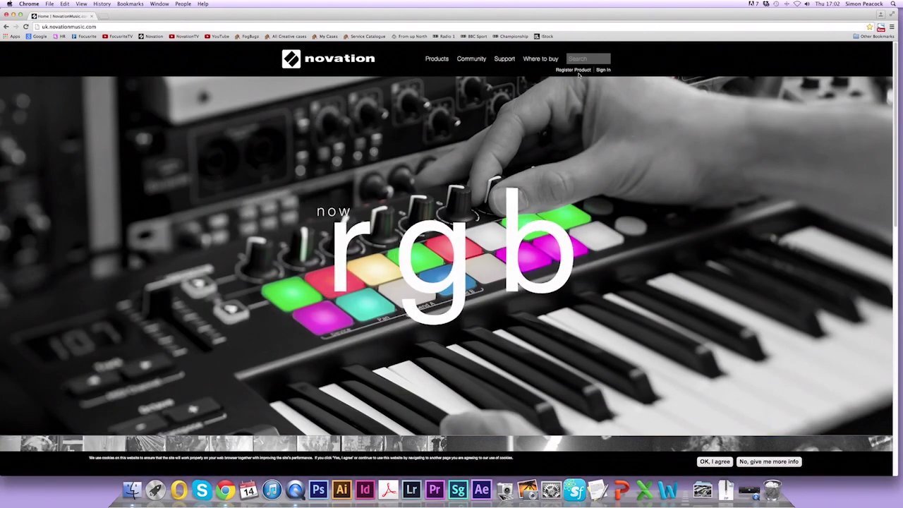
- On the Register A Product page, pick Launchpad Mini from the Product list and go to Serial Number
{"action": "left_click", "coordinate": [576, 71]}
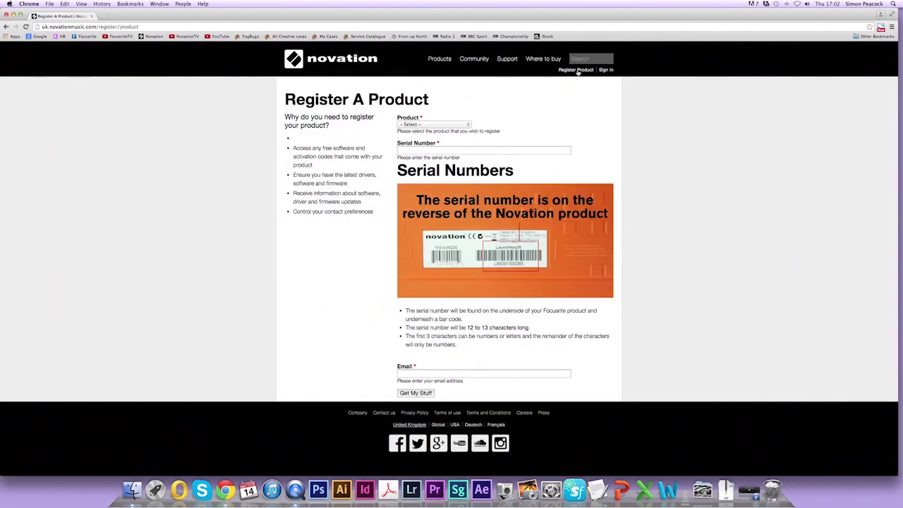
{"action": "left_click", "coordinate": [469, 125]}
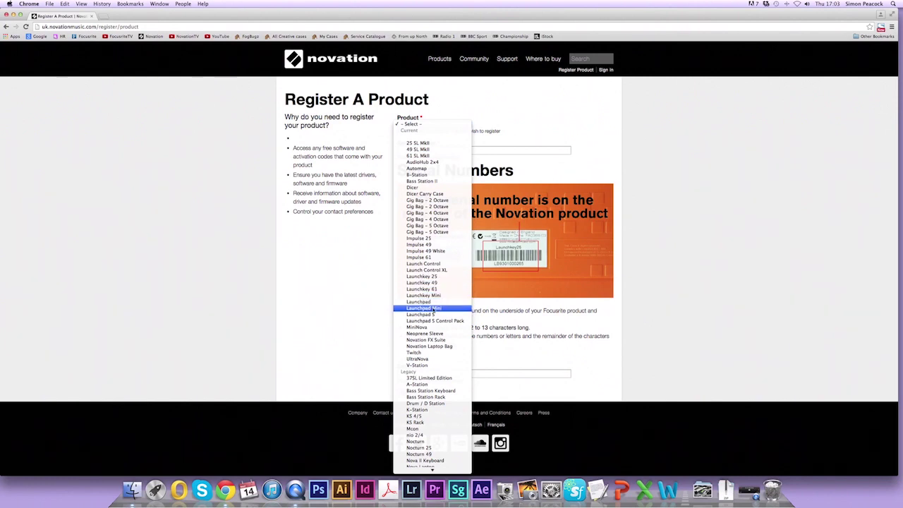
{"action": "left_click", "coordinate": [427, 308]}
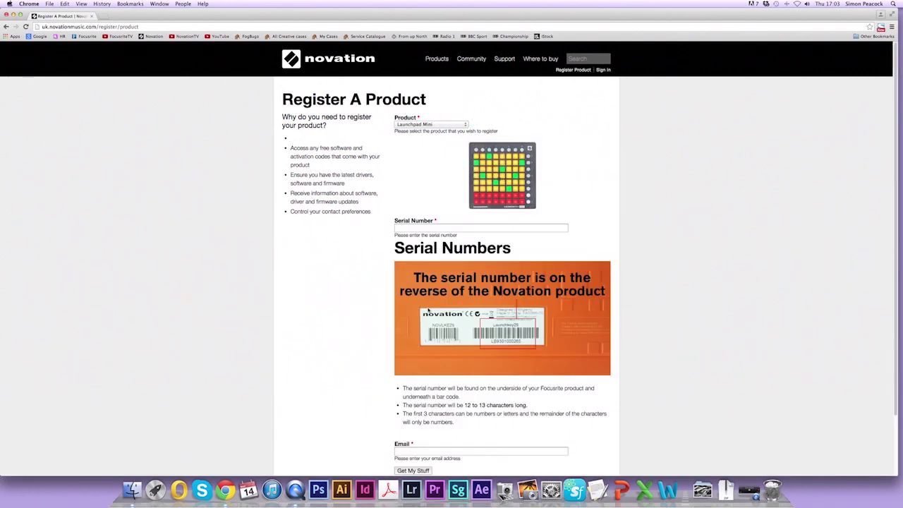
{"action": "left_click", "coordinate": [413, 226]}
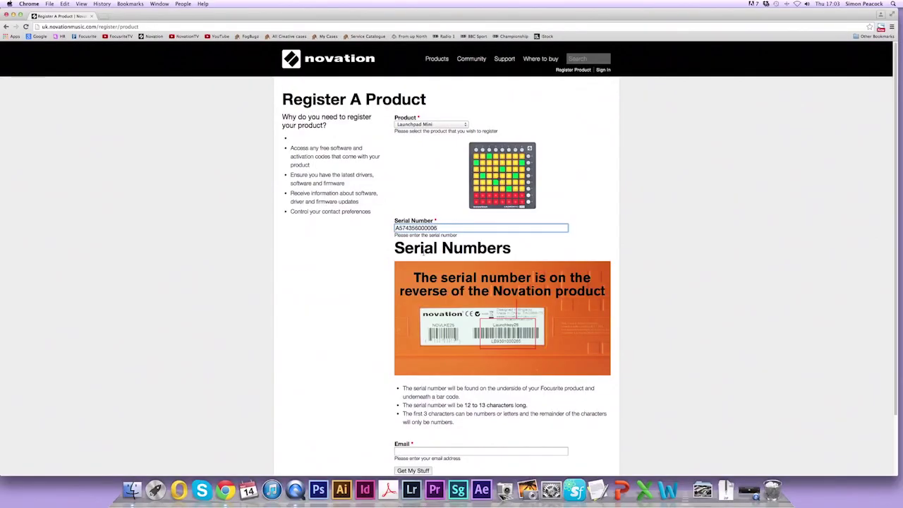
- Enter the account e-mail address and submit it with the serial number via Get My Stuff
{"action": "scroll", "coordinate": [422, 248], "scroll_direction": "down", "scroll_amount": 3}
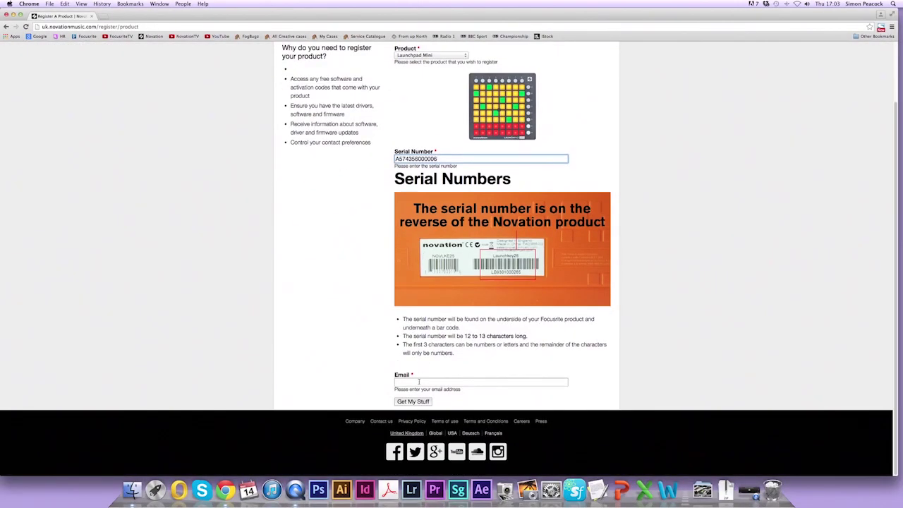
{"action": "left_click", "coordinate": [419, 381]}
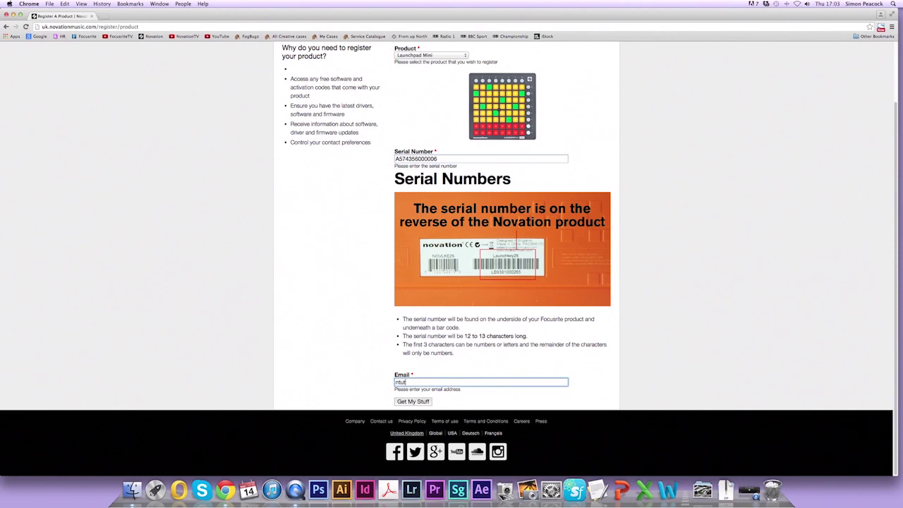
{"action": "left_click", "coordinate": [412, 401]}
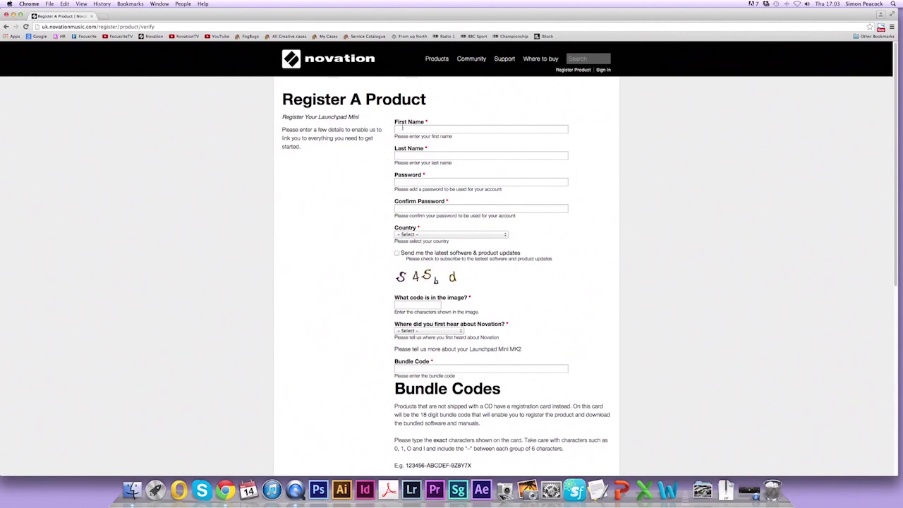
- Fill in the owner's first and last name, then the password and its confirmation
{"action": "left_click", "coordinate": [402, 129]}
{"action": "type", "text": "Novation"}
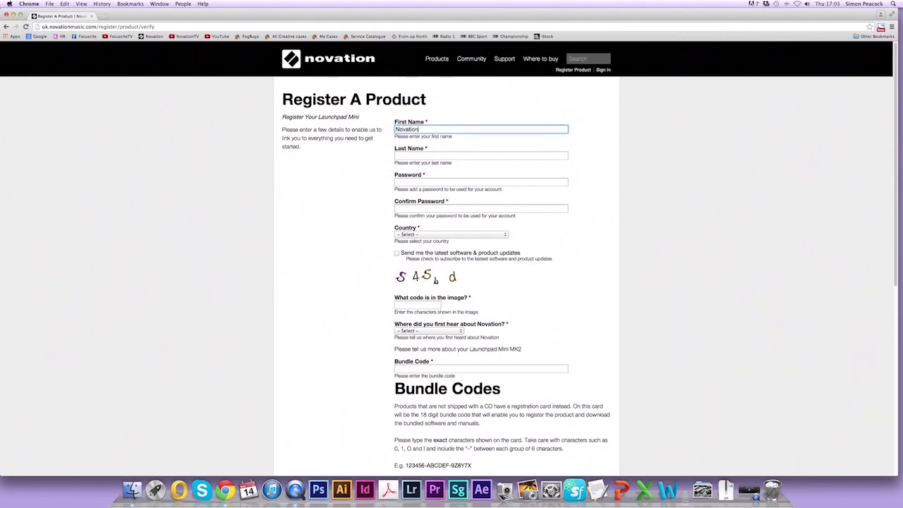
{"action": "key", "text": "Tab"}
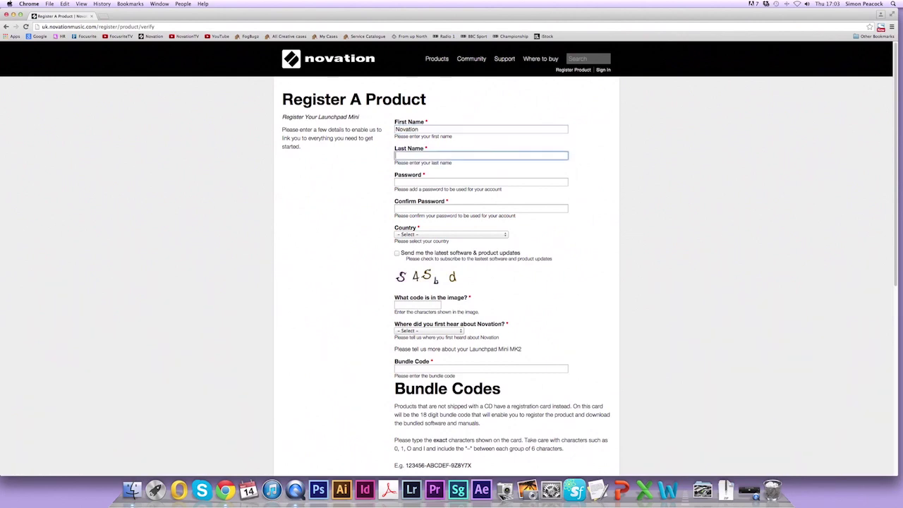
{"action": "type", "text": "Tuts"}
{"action": "key", "text": "Tab"}
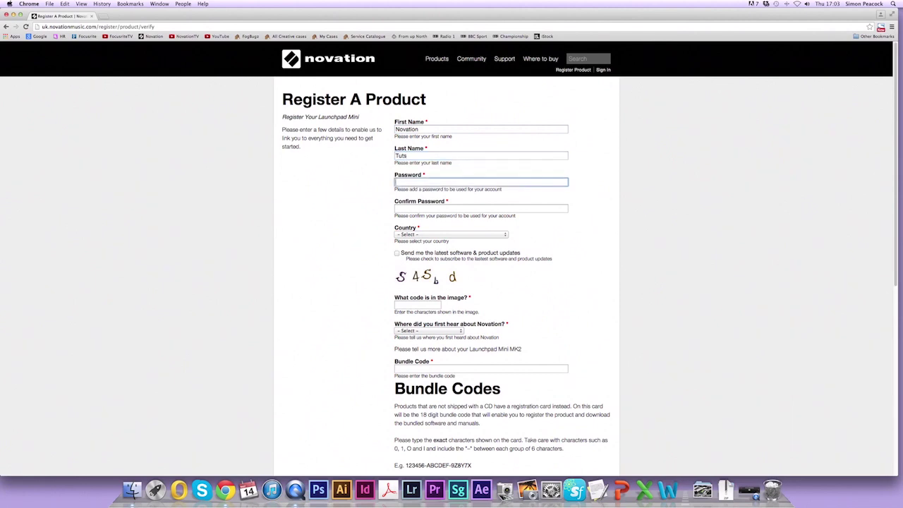
{"action": "type", "text": "••••••••••"}
{"action": "key", "text": "Tab"}
{"action": "type", "text": "••••••••"}
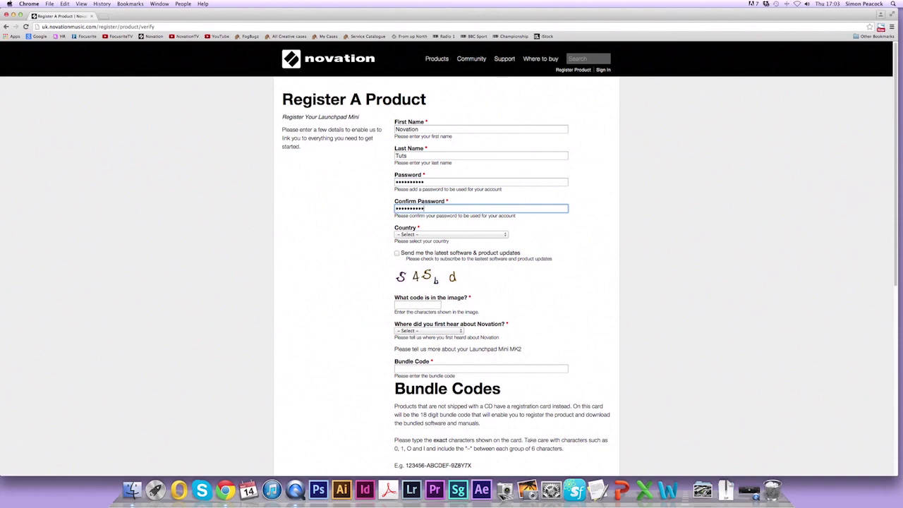
- Choose United Kingdom, opt in to updates, enter the image code and select Friend or family
{"action": "left_click", "coordinate": [471, 236]}
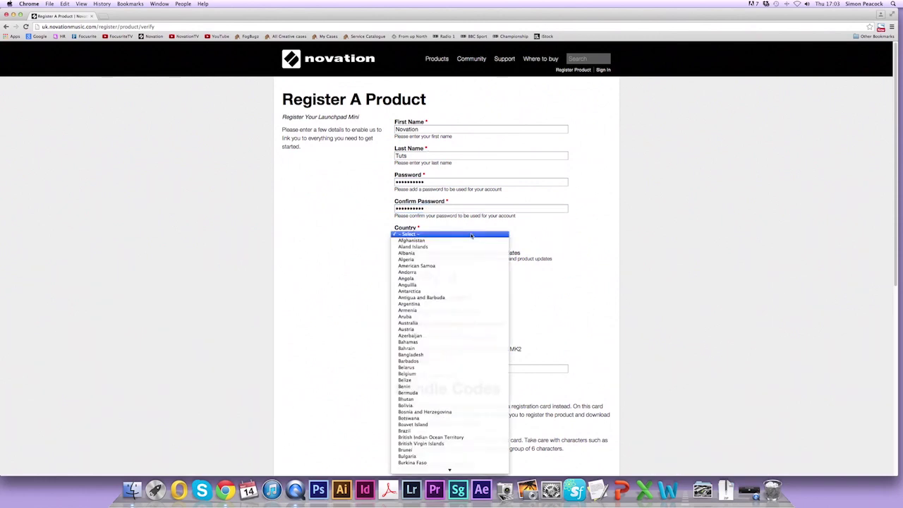
{"action": "scroll", "coordinate": [466, 349], "scroll_direction": "down", "scroll_amount": 20}
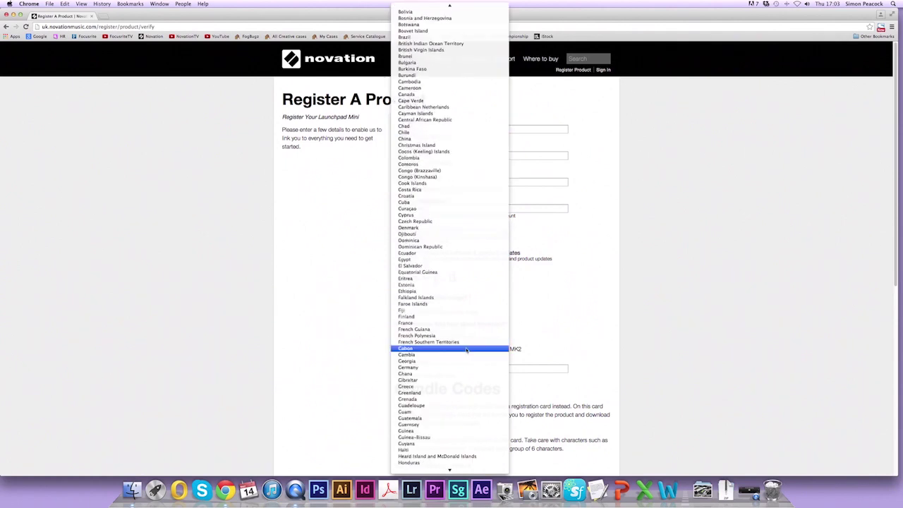
{"action": "scroll", "coordinate": [466, 349], "scroll_direction": "down", "scroll_amount": 10}
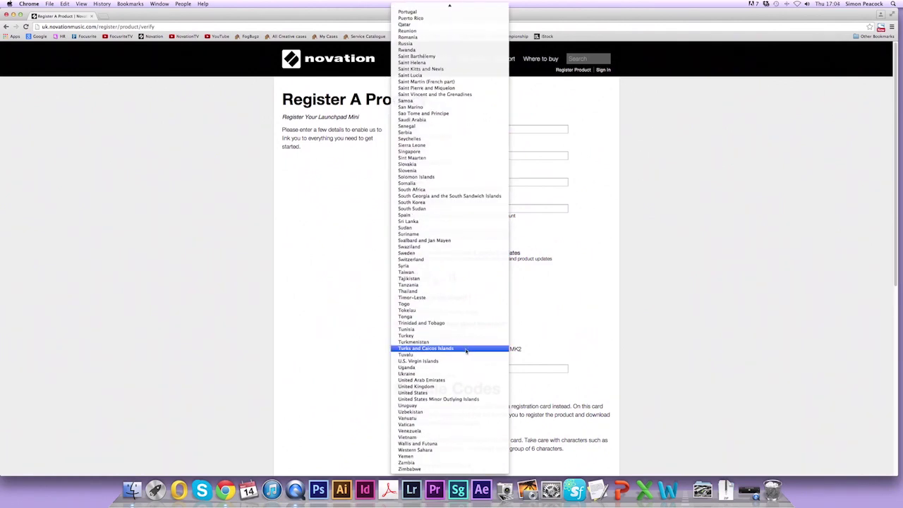
{"action": "left_click", "coordinate": [465, 387]}
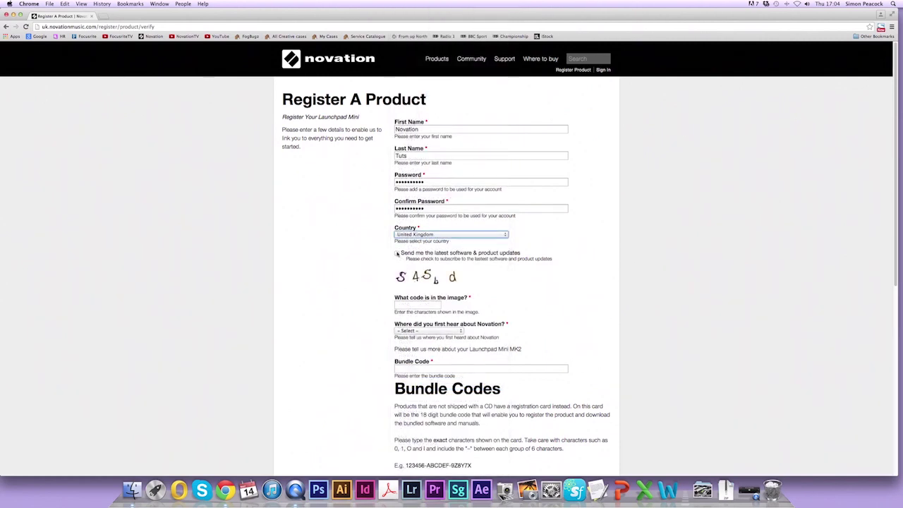
{"action": "left_click", "coordinate": [397, 253]}
{"action": "left_click", "coordinate": [421, 303]}
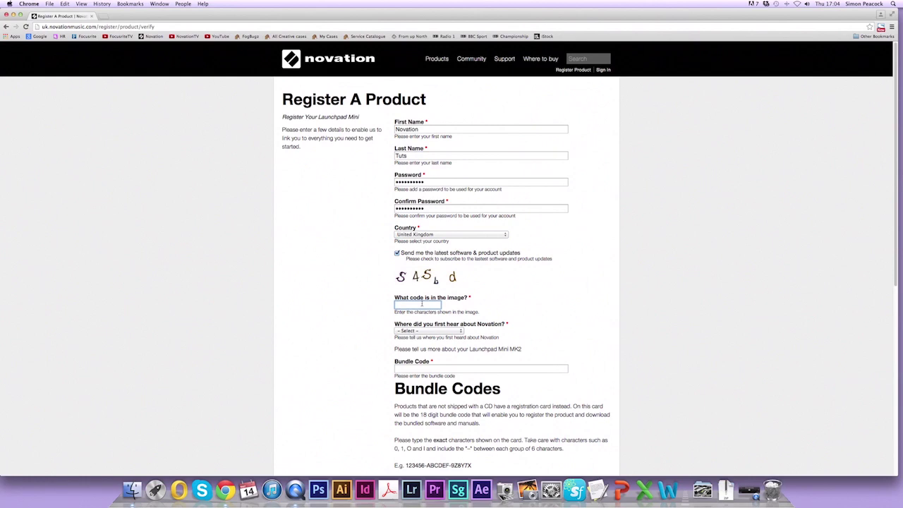
{"action": "type", "text": "S4"}
{"action": "type", "text": "S"}
{"action": "type", "text": "bd"}
{"action": "left_click", "coordinate": [430, 331]}
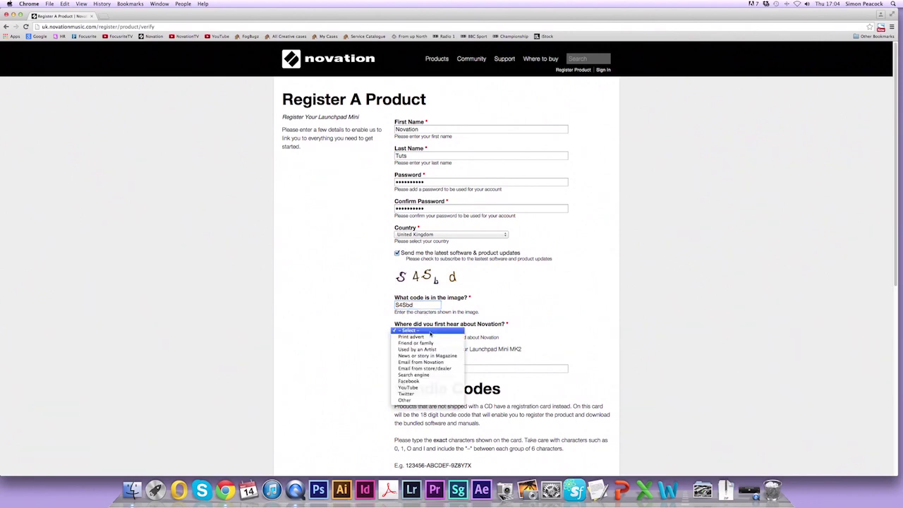
{"action": "left_click", "coordinate": [435, 344]}
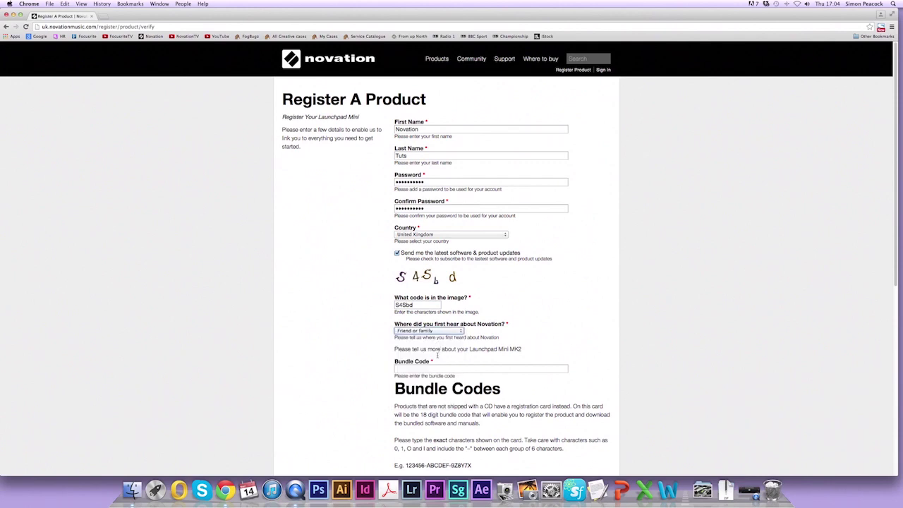
- Enter the product's bundle code in the registration form
{"action": "left_click", "coordinate": [434, 367]}
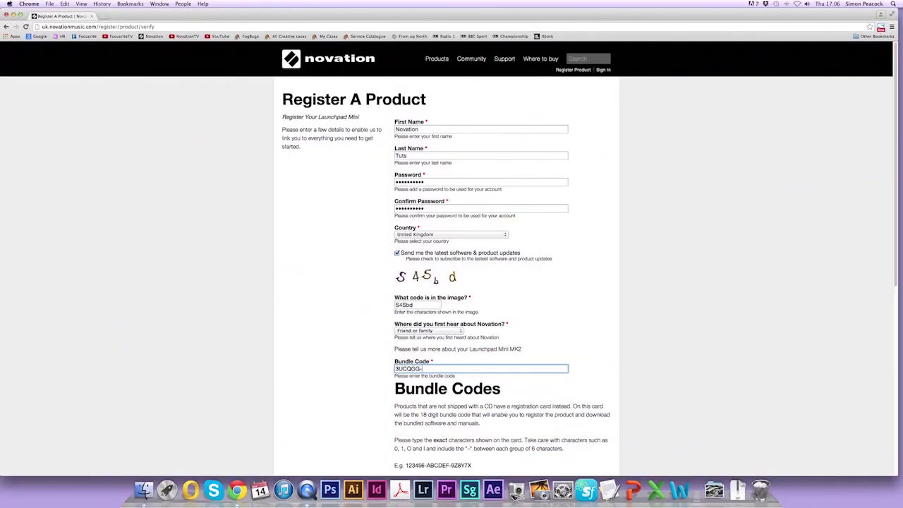
{"action": "scroll", "coordinate": [419, 377], "scroll_direction": "down", "scroll_amount": 5}
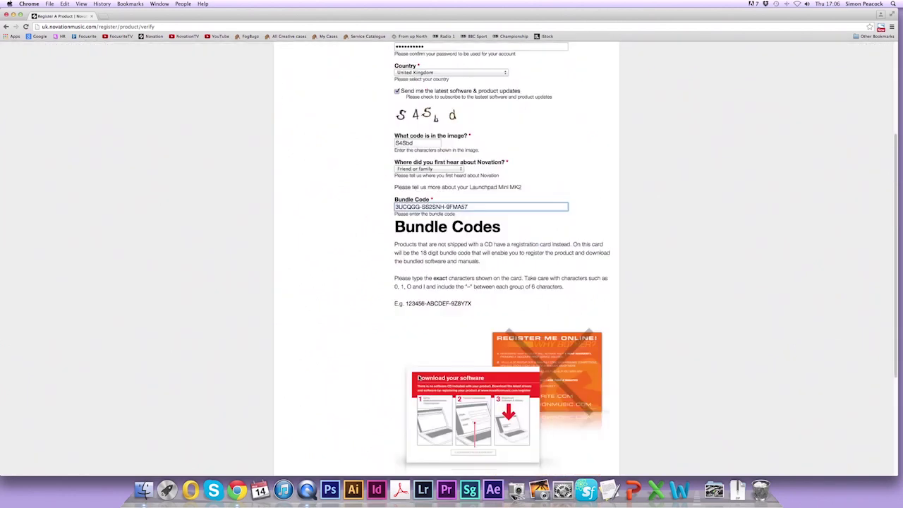
{"action": "scroll", "coordinate": [419, 378], "scroll_direction": "down", "scroll_amount": 5}
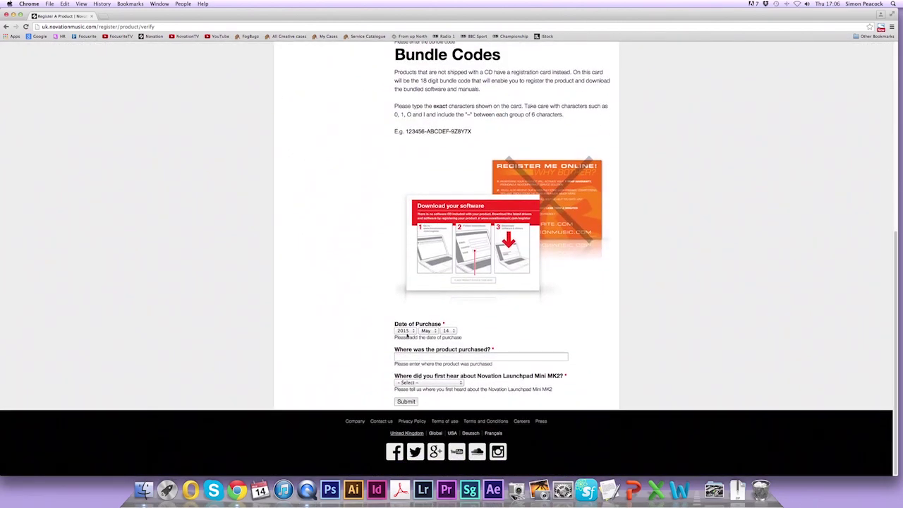
- Set purchase place to Amazon and heard-about to Friend or family, then submit the registration
{"action": "left_click", "coordinate": [424, 358]}
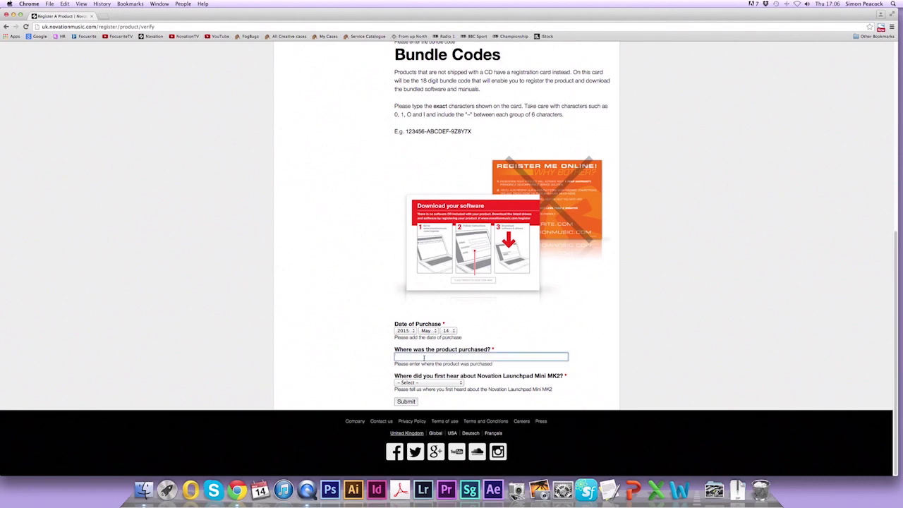
{"action": "type", "text": "Amazon"}
{"action": "left_click", "coordinate": [426, 382]}
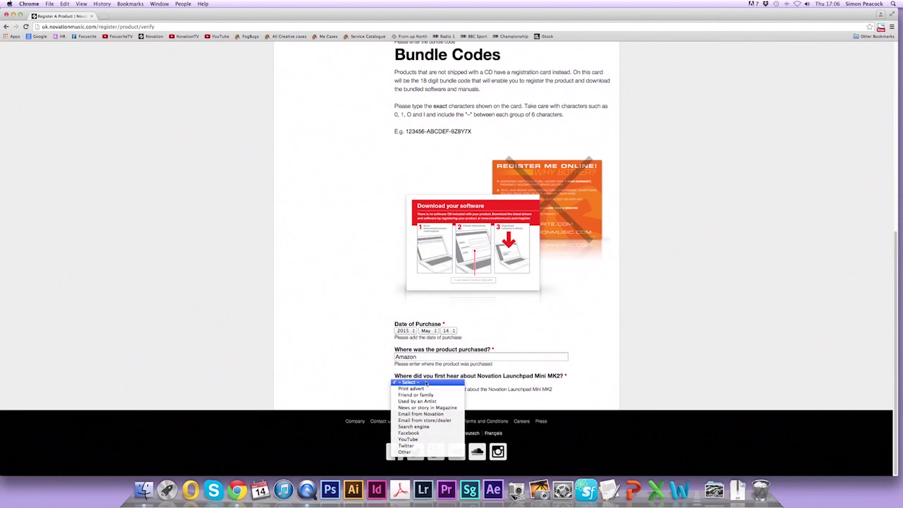
{"action": "left_click", "coordinate": [426, 395]}
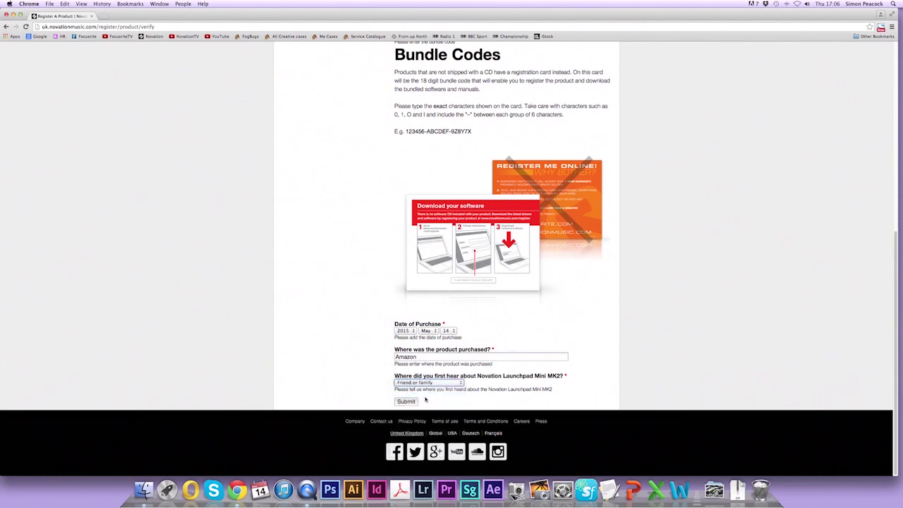
{"action": "left_click", "coordinate": [406, 401]}
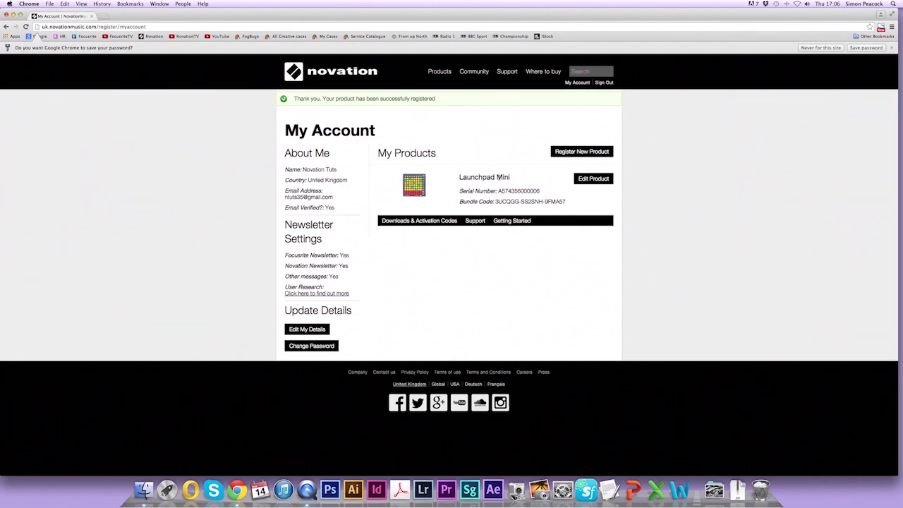
- Open Downloads & Activation Codes, download Bass Station for Apple OSX, and return to My Account
{"action": "mouse_move", "coordinate": [460, 192]}
{"action": "left_mouse_down"}
{"action": "mouse_move", "coordinate": [543, 189]}
{"action": "mouse_move", "coordinate": [459, 191]}
{"action": "mouse_move", "coordinate": [485, 201]}
{"action": "mouse_move", "coordinate": [563, 201]}
{"action": "mouse_move", "coordinate": [459, 201]}
{"action": "left_mouse_up"}
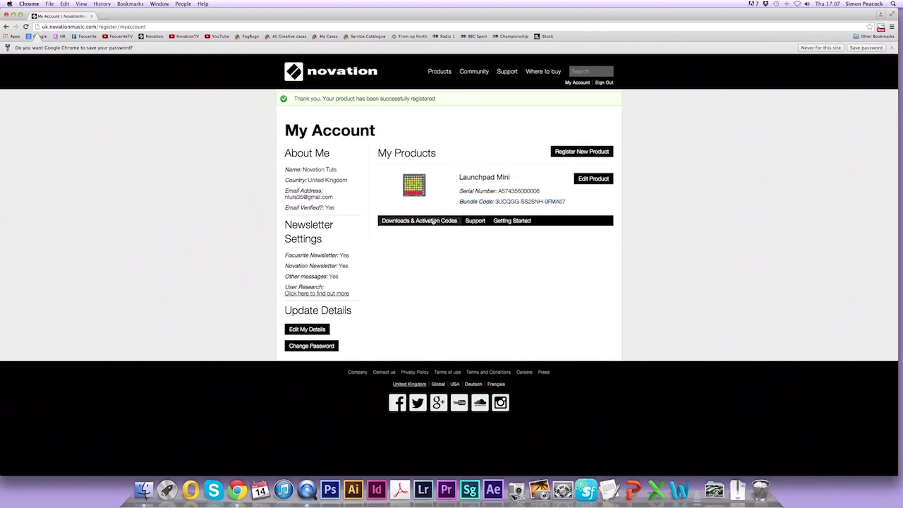
{"action": "left_click", "coordinate": [430, 221]}
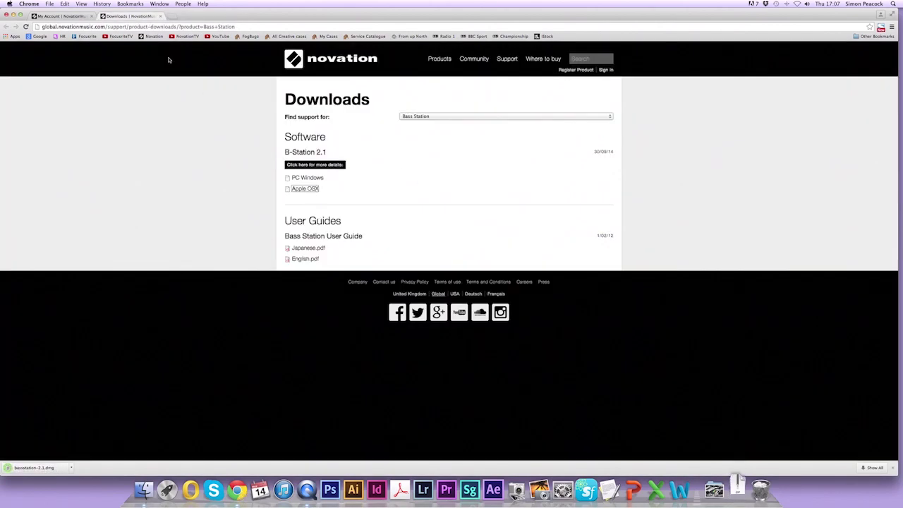
{"action": "left_click", "coordinate": [69, 17]}
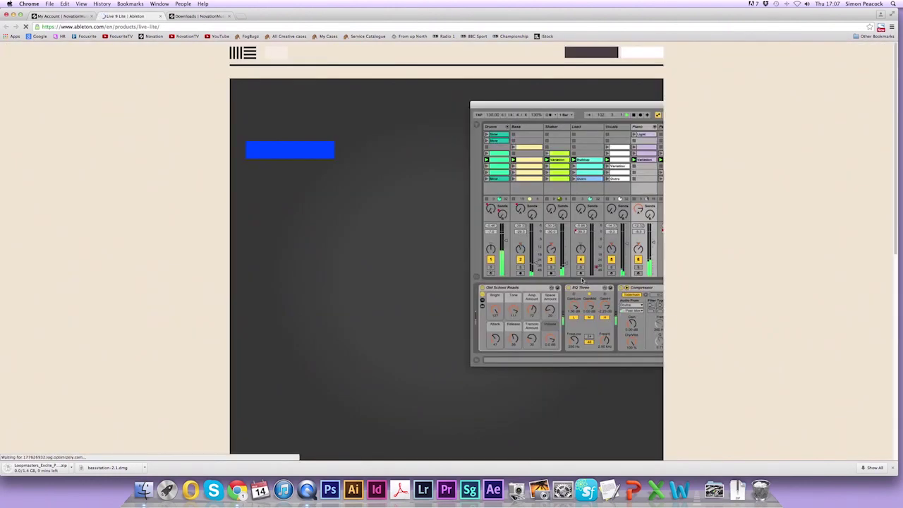
- Download the Ableton Live 9 Lite Mac installer (.dmg) from the Live Lite page
{"action": "left_click", "coordinate": [299, 152]}
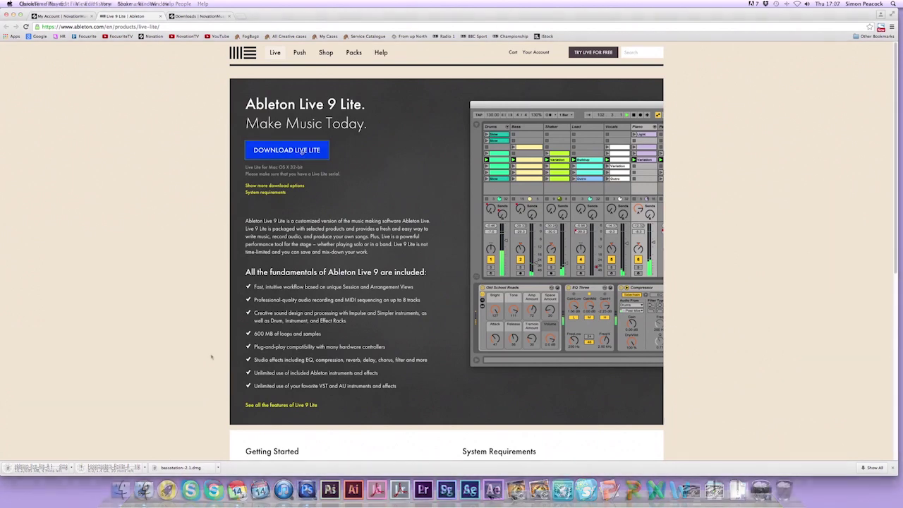
{"action": "left_click", "coordinate": [184, 469]}
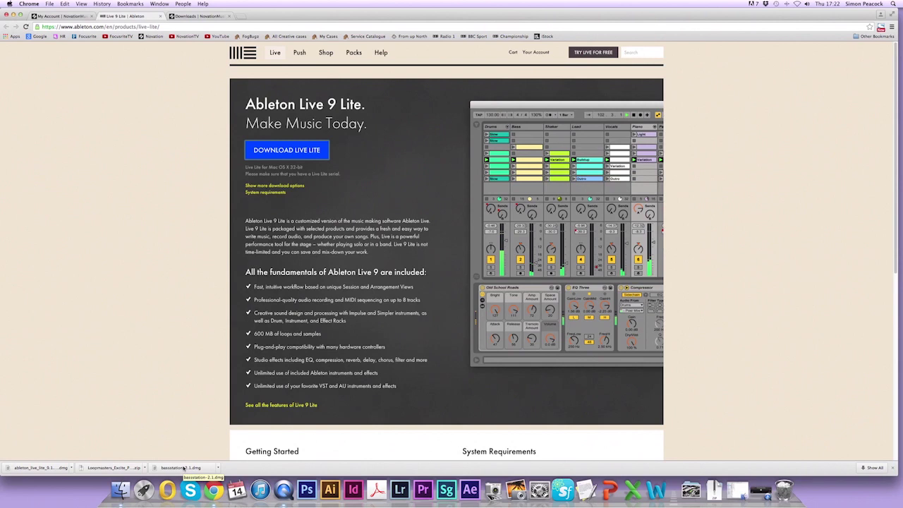
- Run Install BassStation.pkg, accept the licence, install with the admin password, and close the installer
{"action": "left_click", "coordinate": [14, 15]}
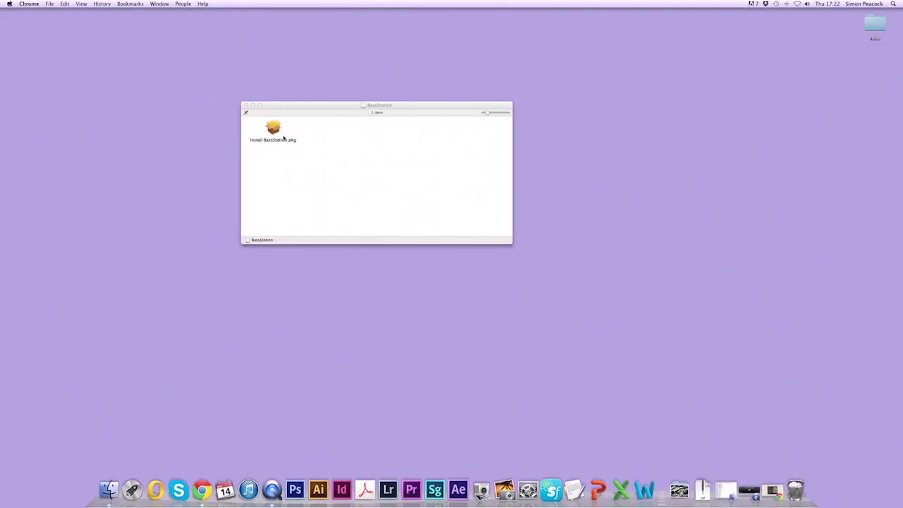
{"action": "left_click", "coordinate": [274, 130]}
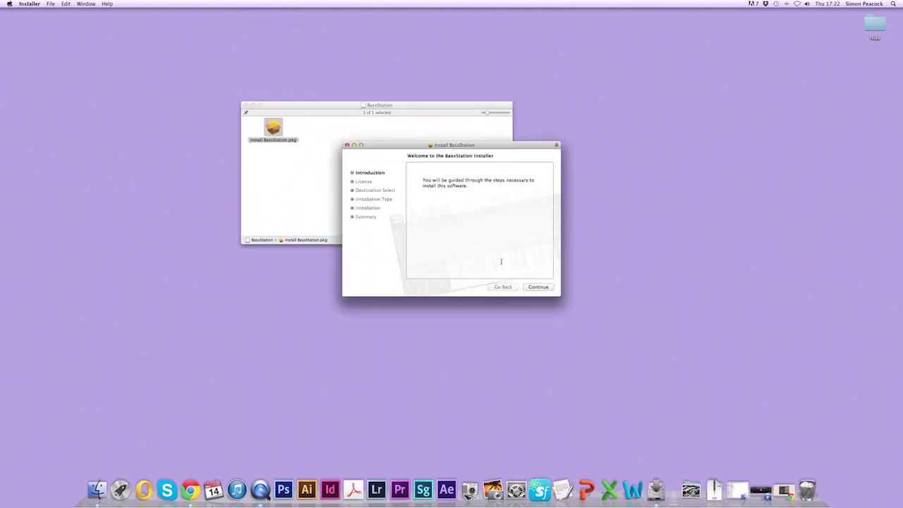
{"action": "left_click", "coordinate": [534, 287]}
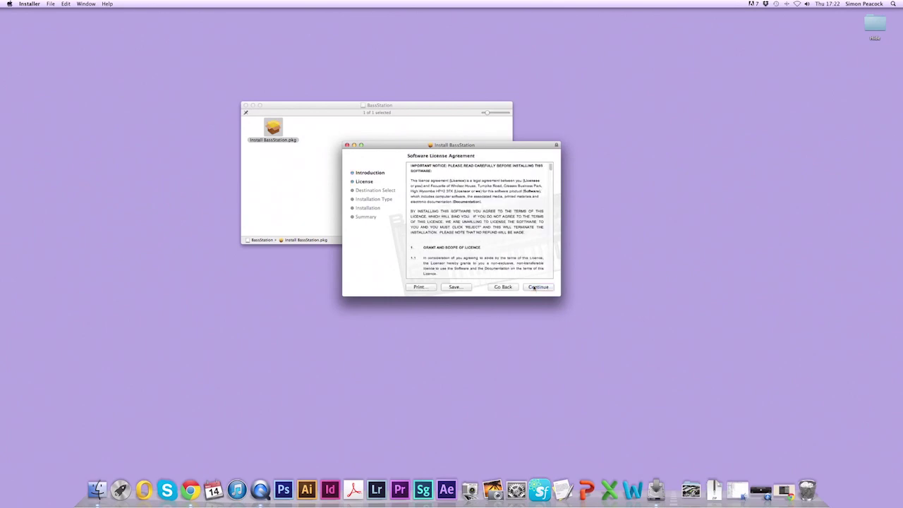
{"action": "left_click", "coordinate": [534, 287]}
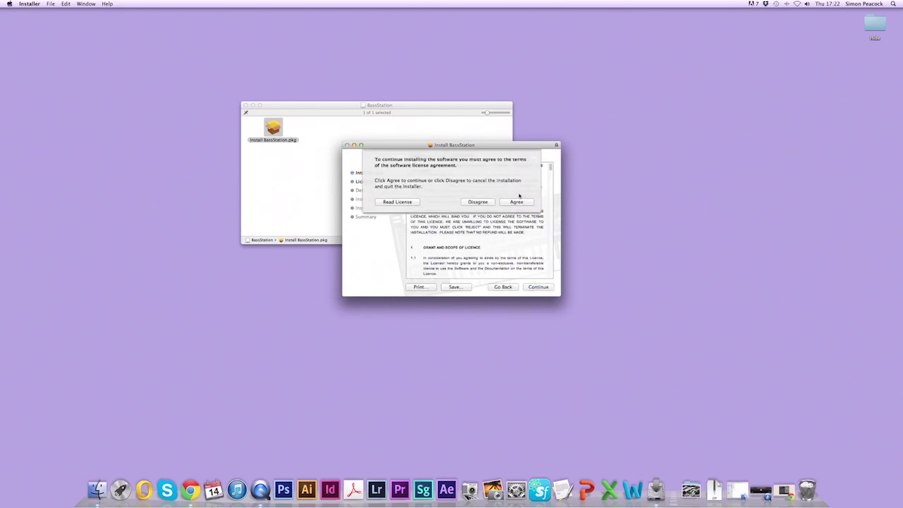
{"action": "left_click", "coordinate": [517, 202]}
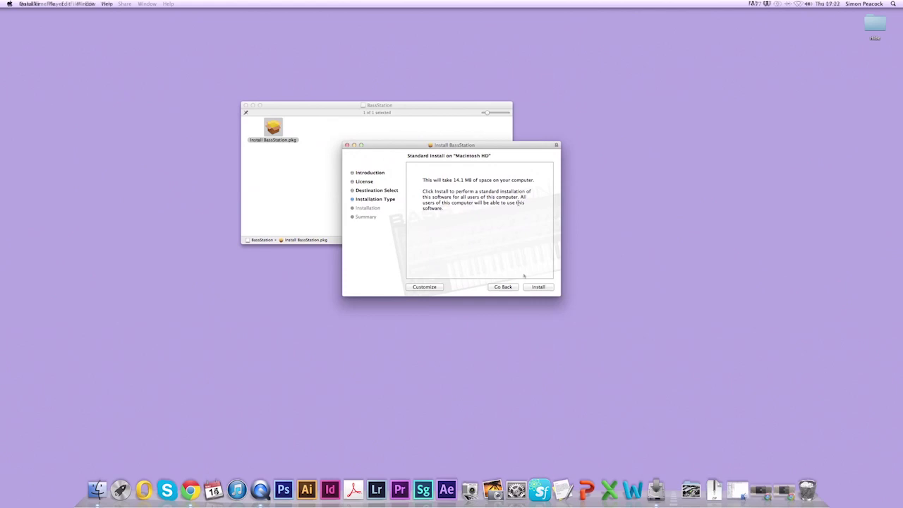
{"action": "left_click", "coordinate": [538, 287]}
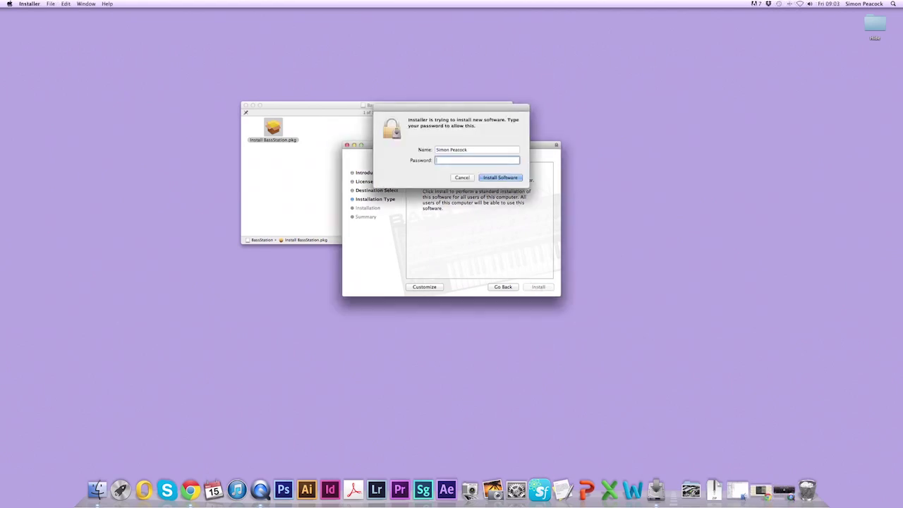
{"action": "type", "text": "****"}
{"action": "key", "text": "Return"}
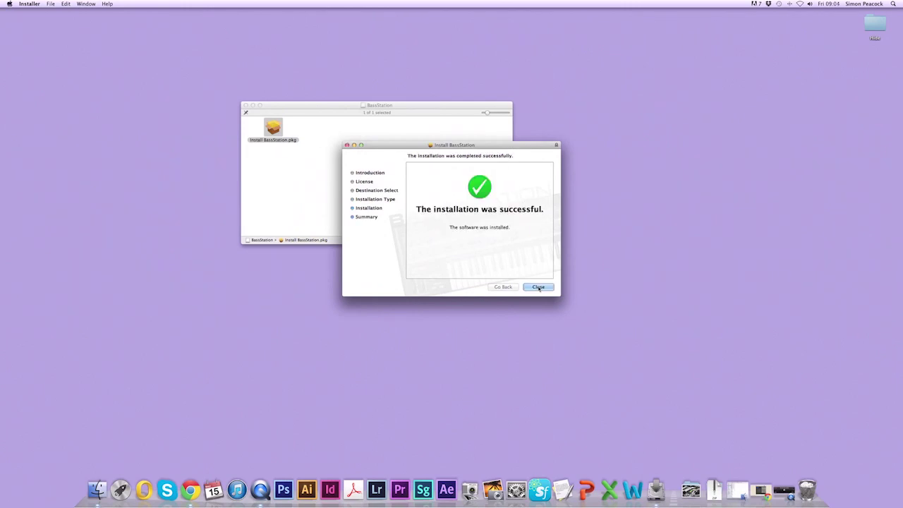
{"action": "left_click", "coordinate": [538, 287]}
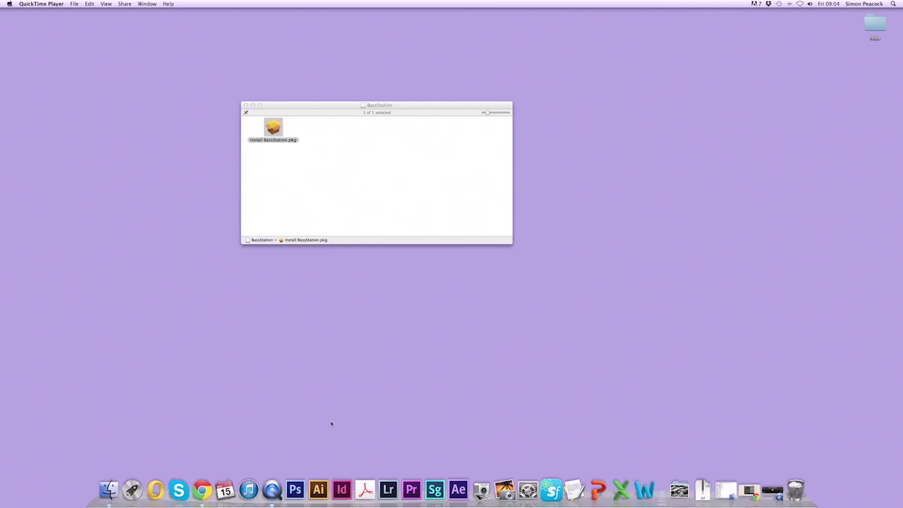
- Expand Loopmasters_Excite_Promo_2015.zip from the downloads bar and close the BassStation disk window
{"action": "left_click", "coordinate": [201, 490]}
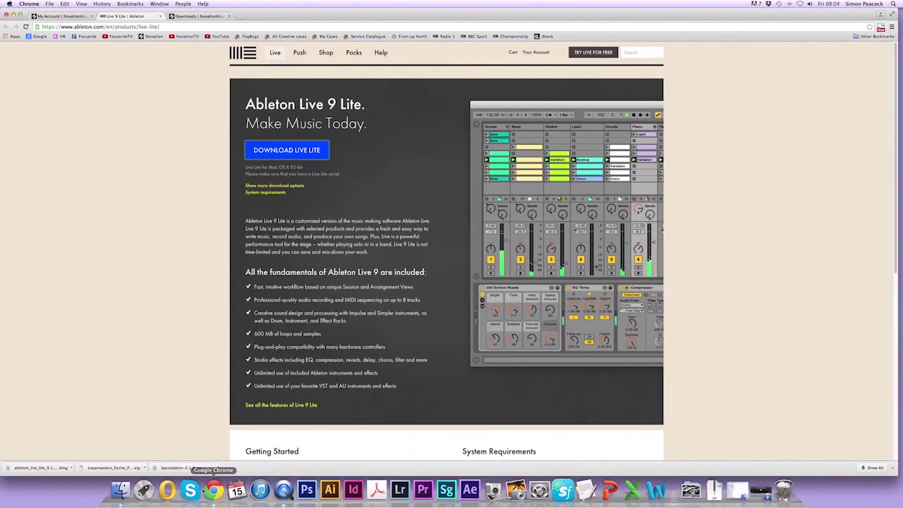
{"action": "left_click", "coordinate": [120, 469]}
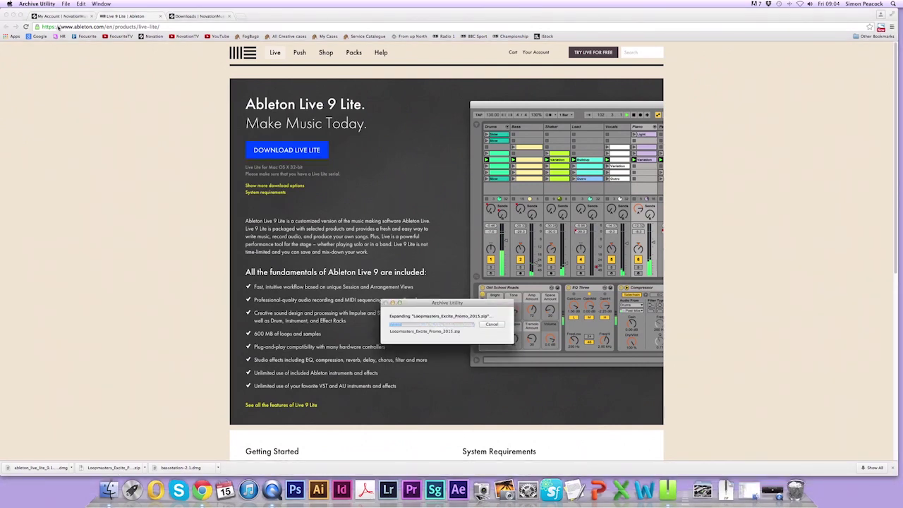
{"action": "left_click", "coordinate": [15, 15]}
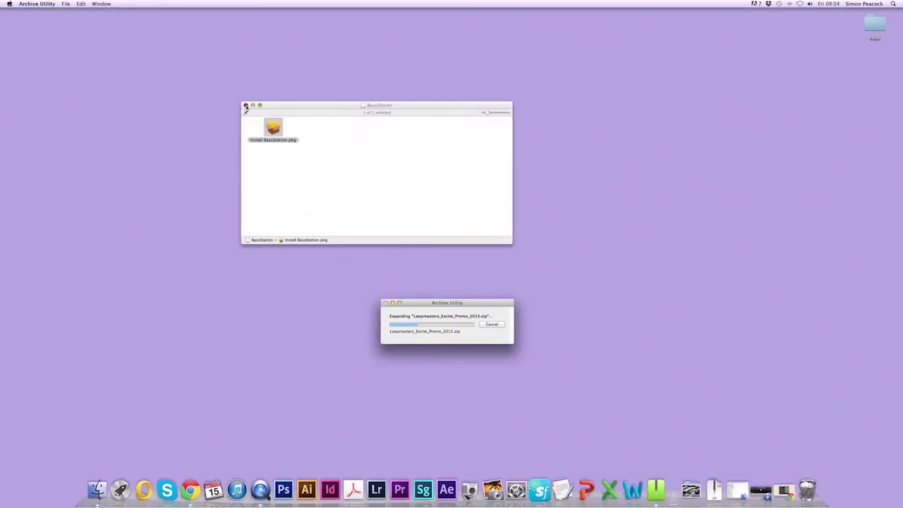
{"action": "left_click", "coordinate": [245, 105]}
{"action": "left_click_drag", "start_coordinate": [437, 305], "coordinate": [443, 130]}
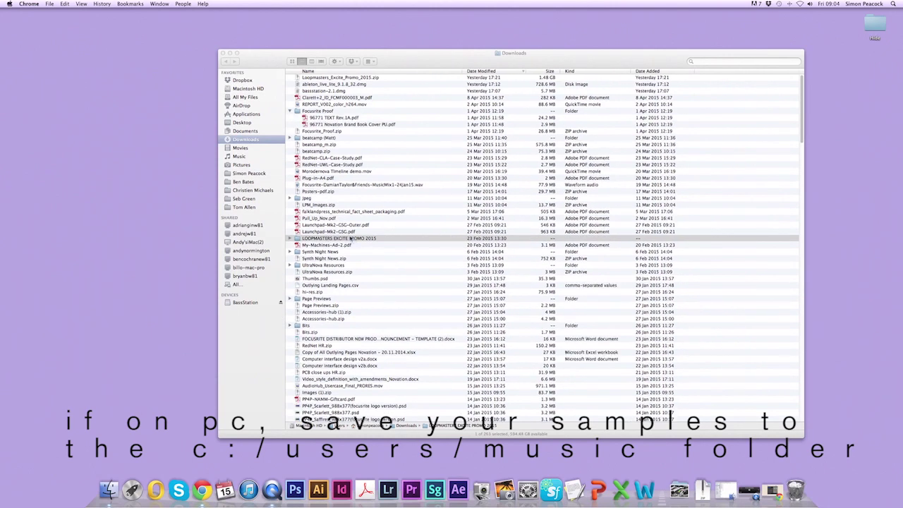
- Move the LOOPMASTERS EXCITE PROMO 2015 folder into a new Music/Samples folder
{"action": "left_click_drag", "start_coordinate": [351, 240], "coordinate": [317, 147]}
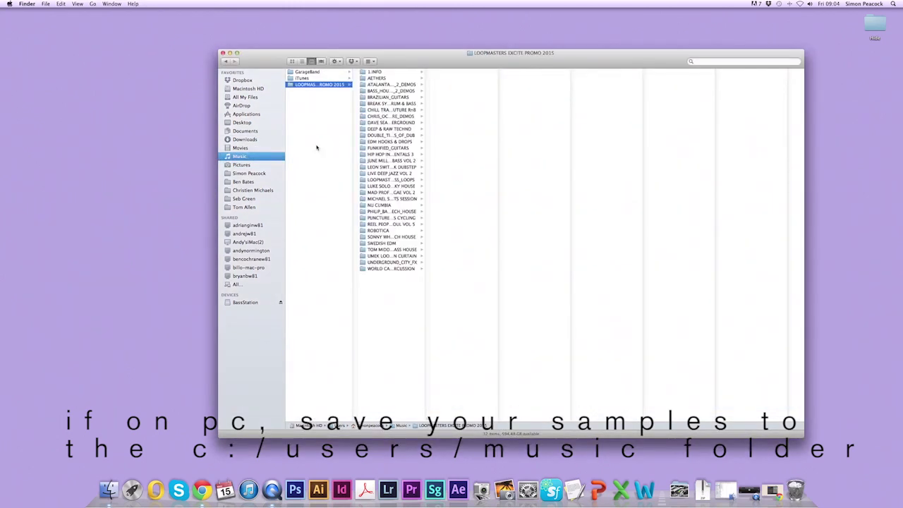
{"action": "right_click", "coordinate": [317, 148]}
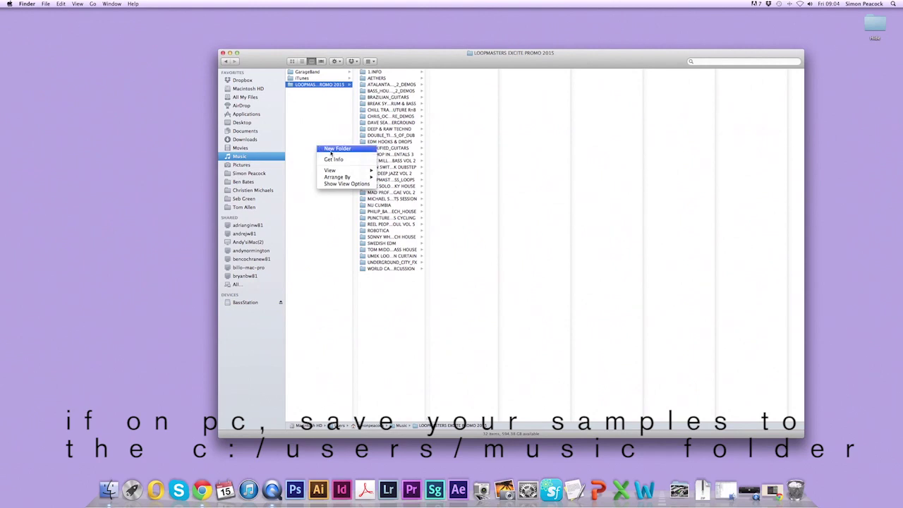
{"action": "left_click", "coordinate": [333, 149]}
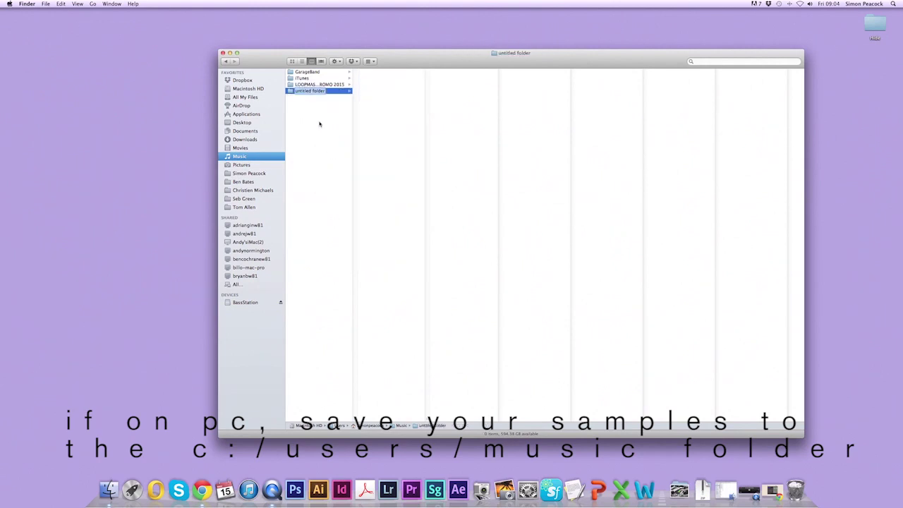
{"action": "type", "text": "Samples"}
{"action": "key", "text": "Return"}
{"action": "left_click_drag", "start_coordinate": [323, 85], "coordinate": [305, 92]}
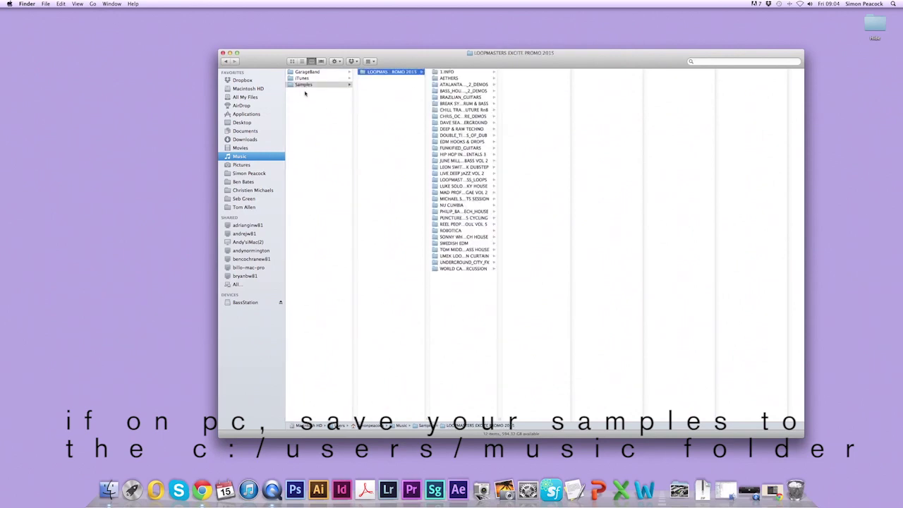
- Preview BHG2_D_Synth_Stab_19.wav from the SOUNDS_AND_FX folder with Quick Look
{"action": "left_click", "coordinate": [445, 91]}
{"action": "left_click", "coordinate": [522, 78]}
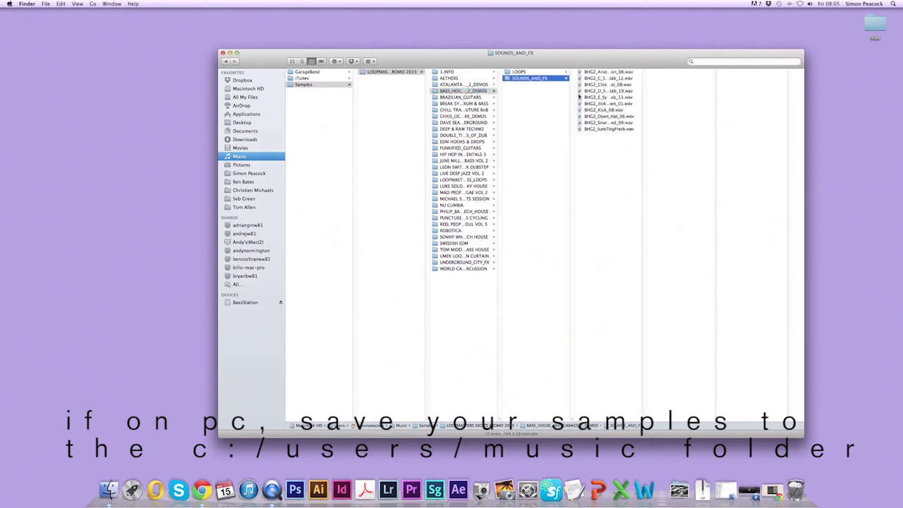
{"action": "left_click", "coordinate": [603, 91]}
{"action": "key", "text": "space"}
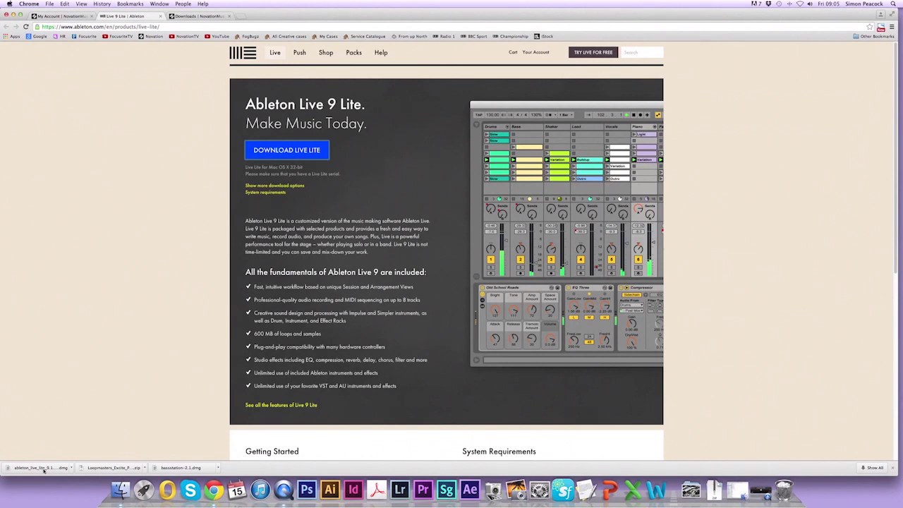
- Mount the ableton_live_lite disk image, agree to the licence, and drag Live onto Applications
{"action": "left_click", "coordinate": [44, 469]}
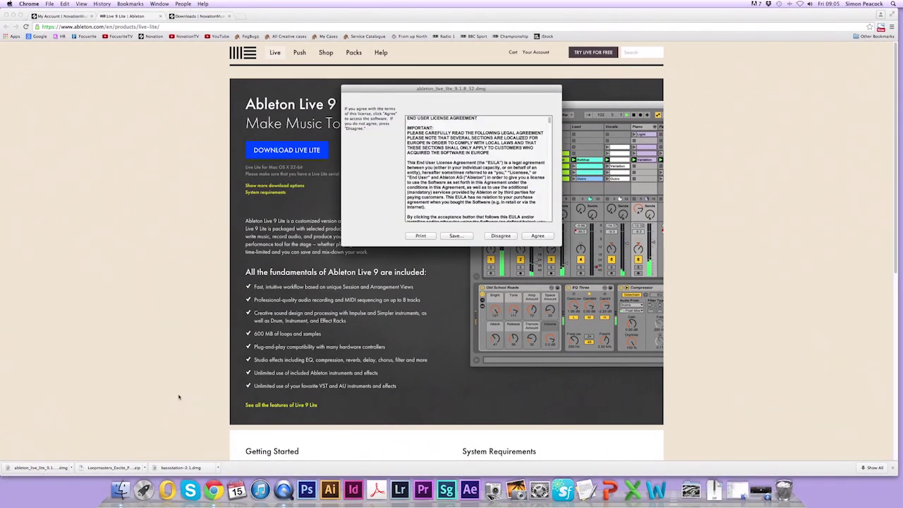
{"action": "left_click", "coordinate": [538, 236]}
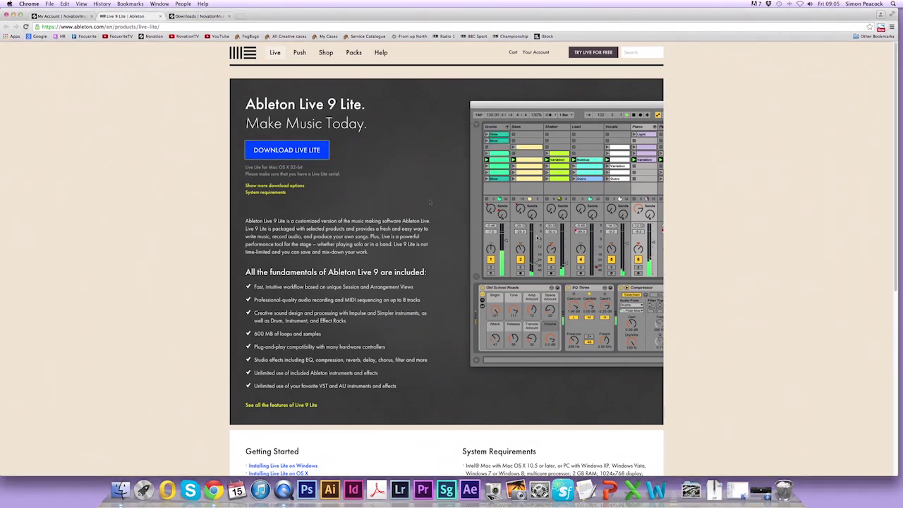
{"action": "left_click", "coordinate": [11, 15]}
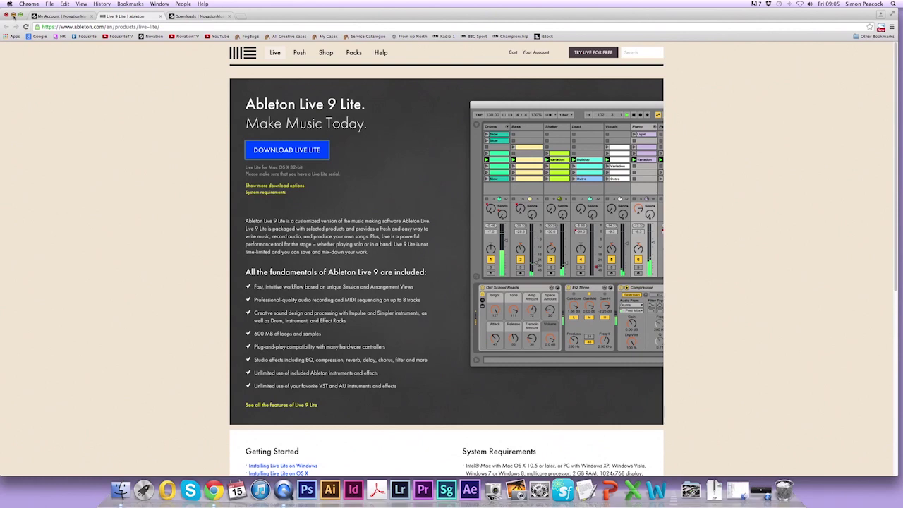
{"action": "left_click_drag", "start_coordinate": [176, 113], "coordinate": [238, 115]}
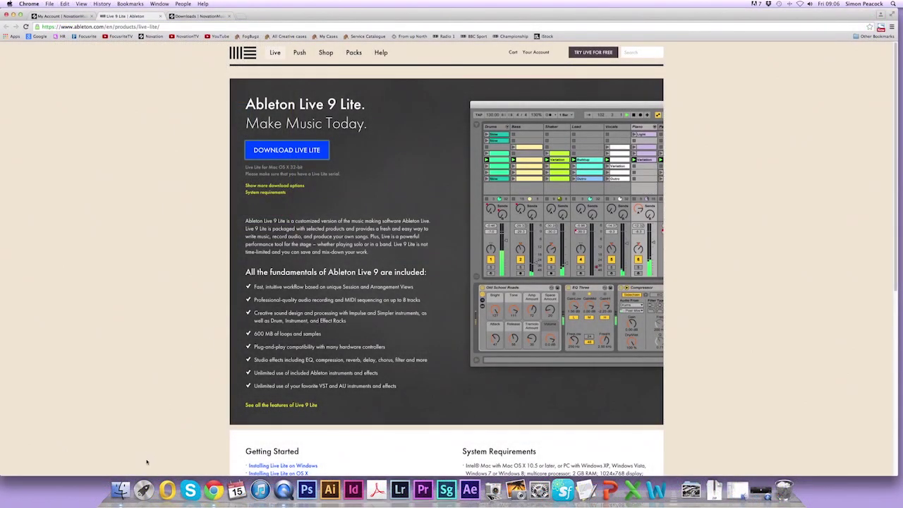
- Launch Ableton Live 9 Lite from Applications and confirm Open in the downloaded-app warning
{"action": "left_click", "coordinate": [121, 488]}
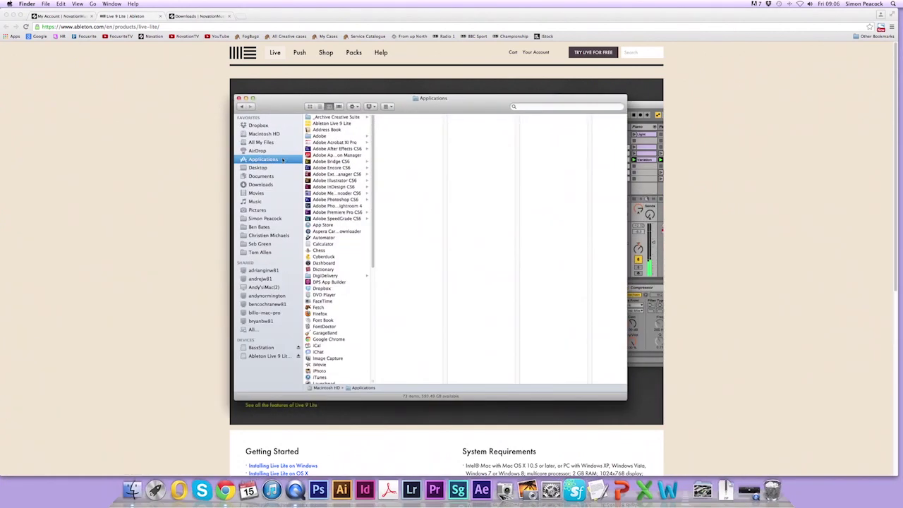
{"action": "double_click", "coordinate": [326, 125]}
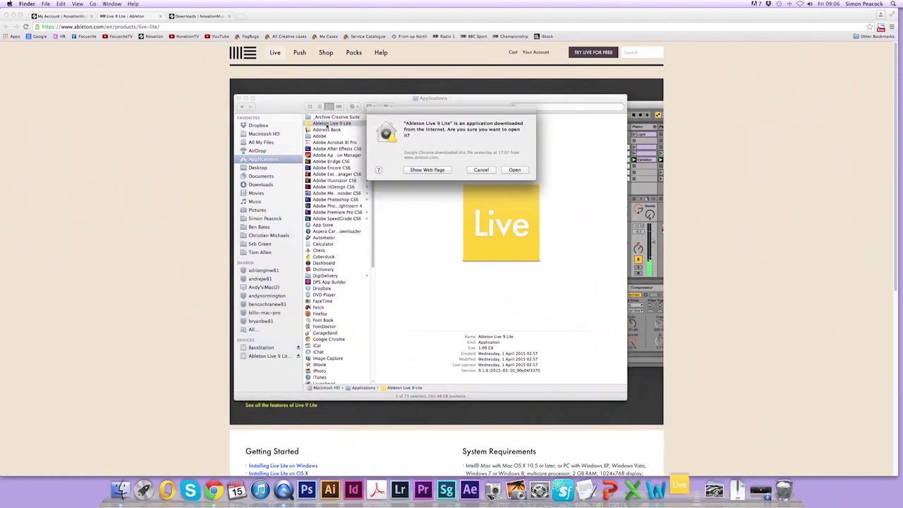
{"action": "left_click", "coordinate": [517, 170]}
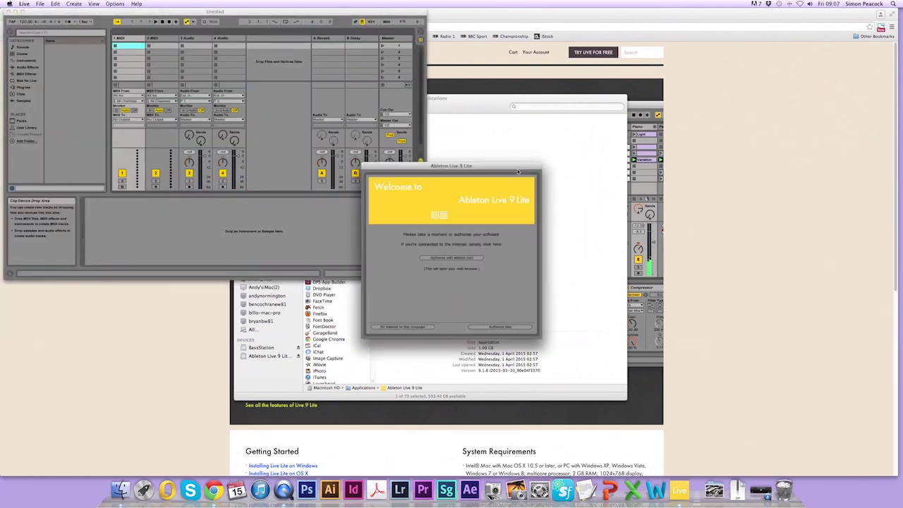
- Authorize with ableton.com by logging in with the account e-mail and password, then select the first serial box
{"action": "left_click", "coordinate": [448, 258]}
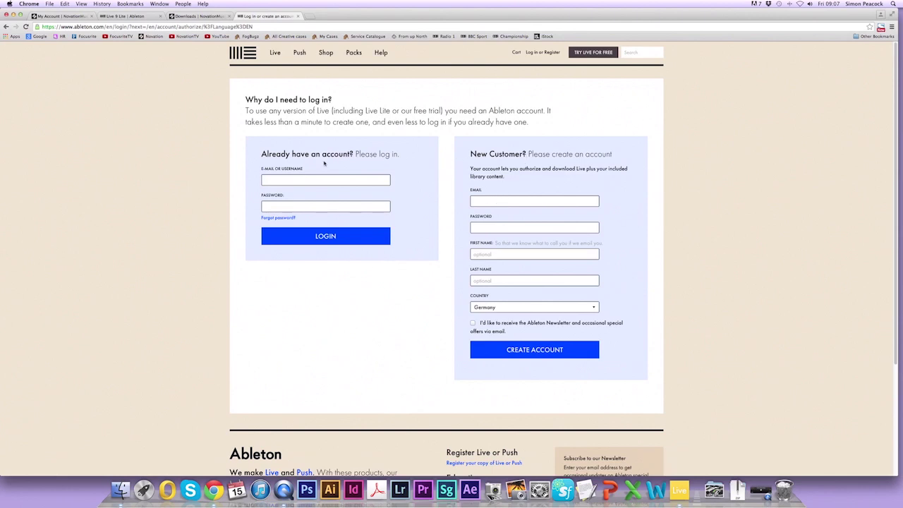
{"action": "left_click", "coordinate": [308, 180]}
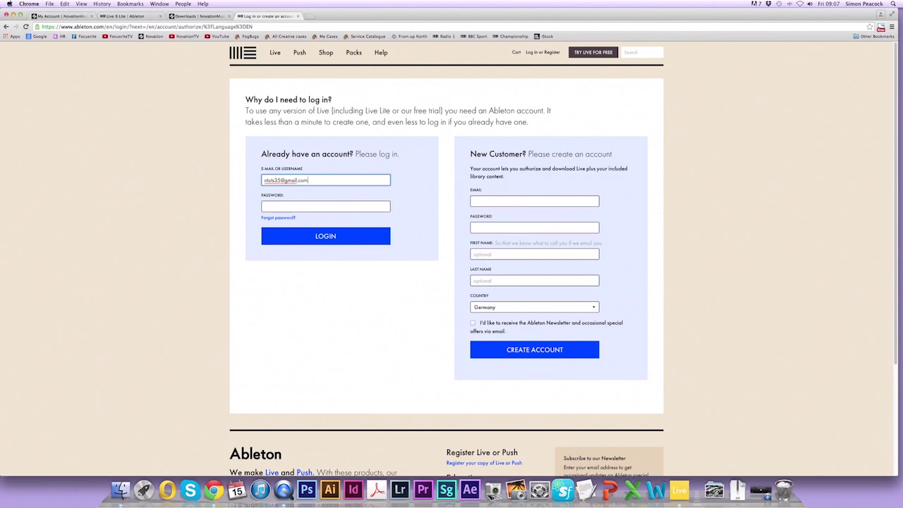
{"action": "key", "text": "Tab"}
{"action": "type", "text": "••"}
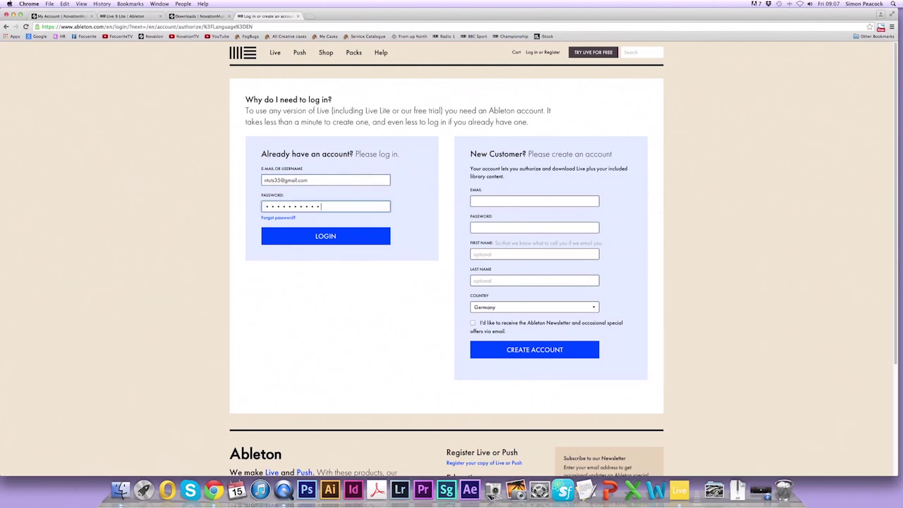
{"action": "key", "text": "Return"}
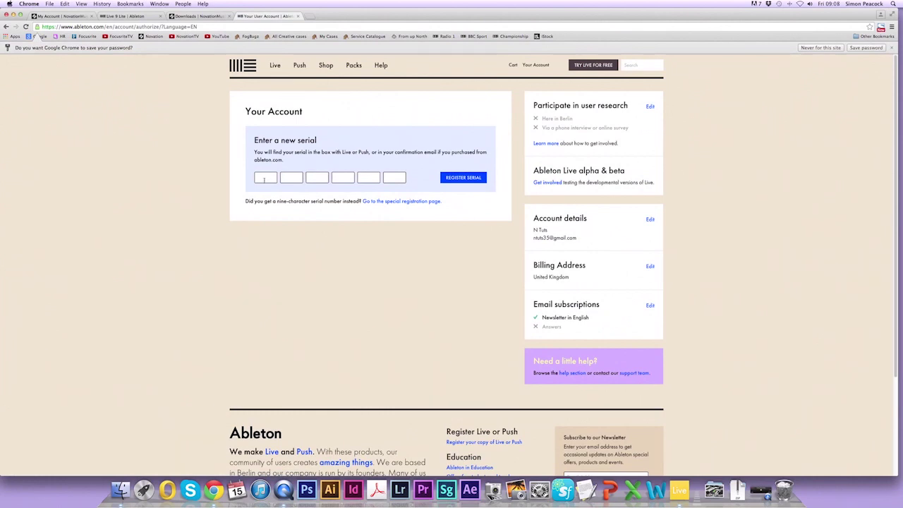
{"action": "left_click", "coordinate": [263, 179]}
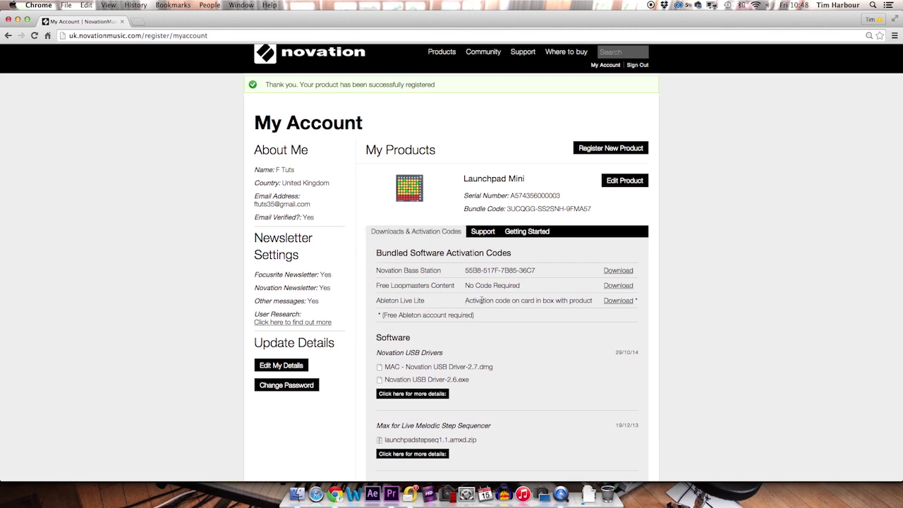
- Expand Launch Control XL's Downloads & Activation Codes and highlight the Ableton Live Lite code
{"action": "left_click_drag", "start_coordinate": [581, 303], "coordinate": [592, 300]}
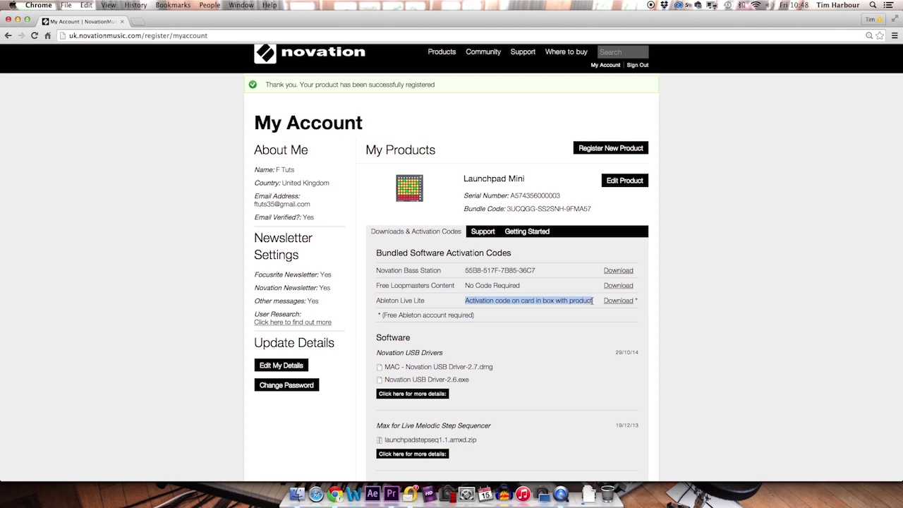
{"action": "left_click_drag", "start_coordinate": [527, 299], "coordinate": [474, 300]}
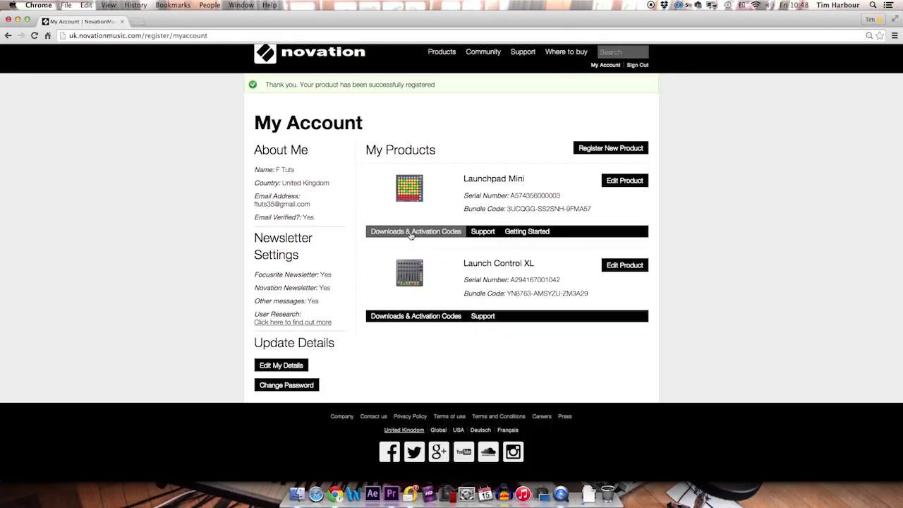
{"action": "left_click", "coordinate": [415, 317]}
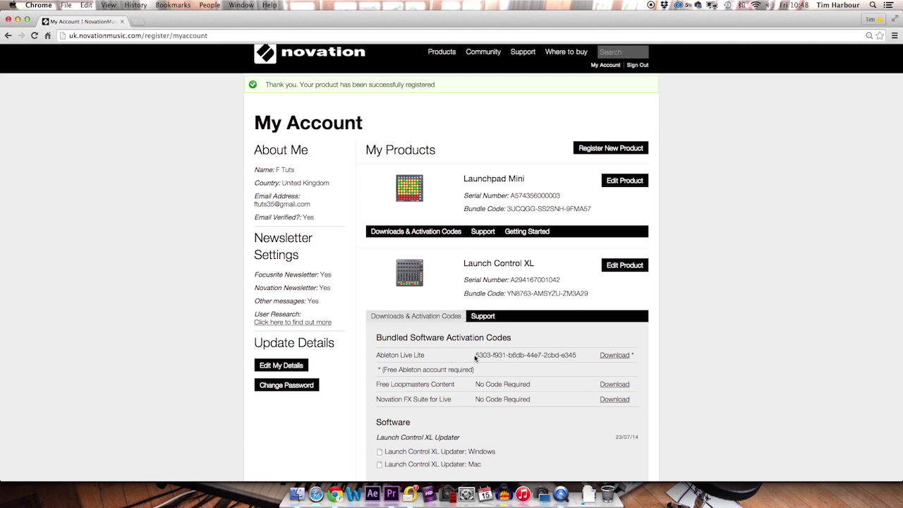
{"action": "left_click_drag", "start_coordinate": [477, 355], "coordinate": [576, 355]}
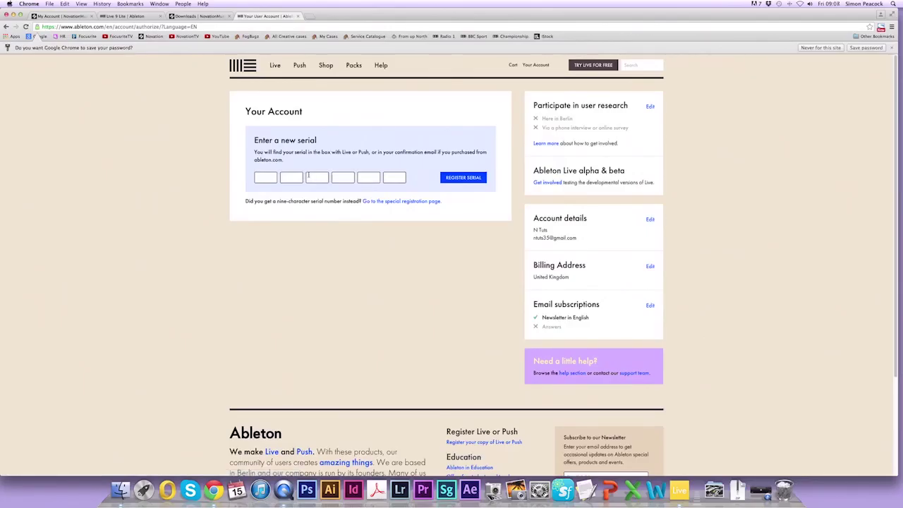
- Enter the Live Lite serial across the serial boxes and click REGISTER SERIAL
{"action": "left_click", "coordinate": [263, 180]}
{"action": "key", "text": "Tab"}
{"action": "key", "text": "Tab"}
{"action": "key", "text": "Tab"}
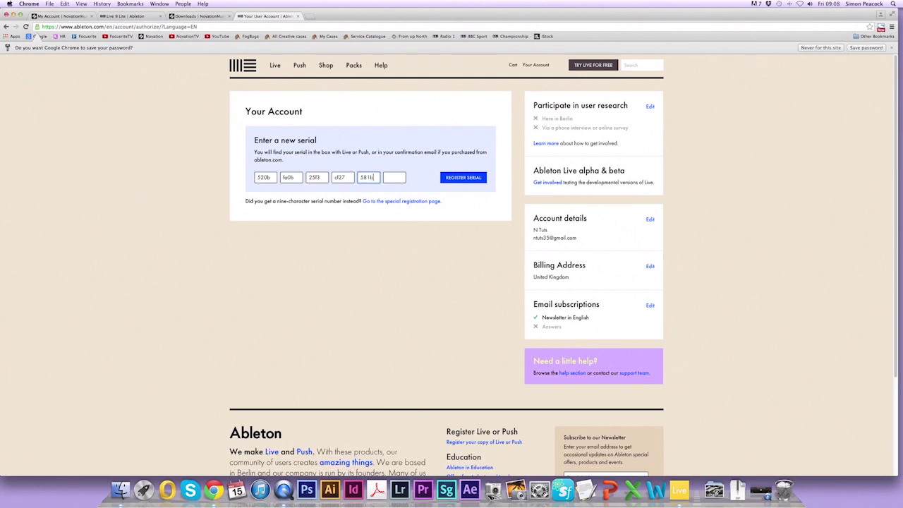
{"action": "key", "text": "Tab"}
{"action": "left_click", "coordinate": [458, 179]}
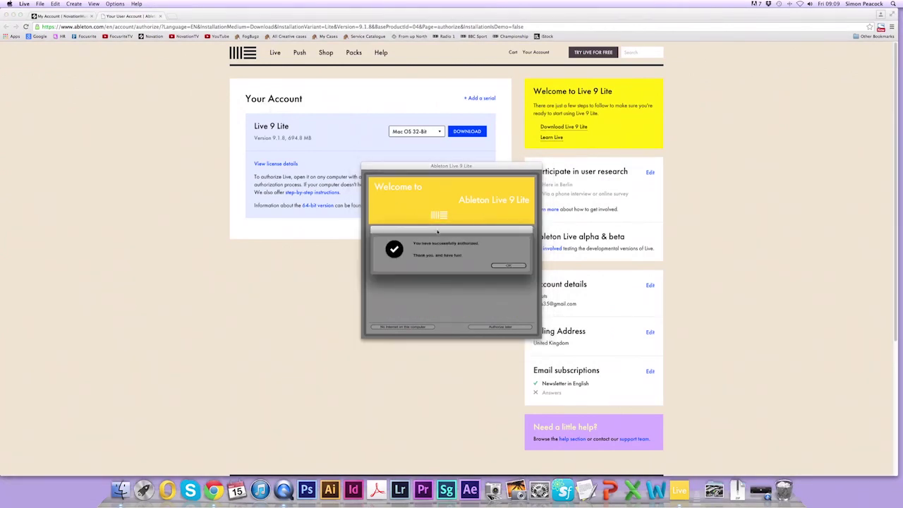
- Dismiss the authorization message and create a new Live Set in a maximised window
{"action": "left_click", "coordinate": [509, 266]}
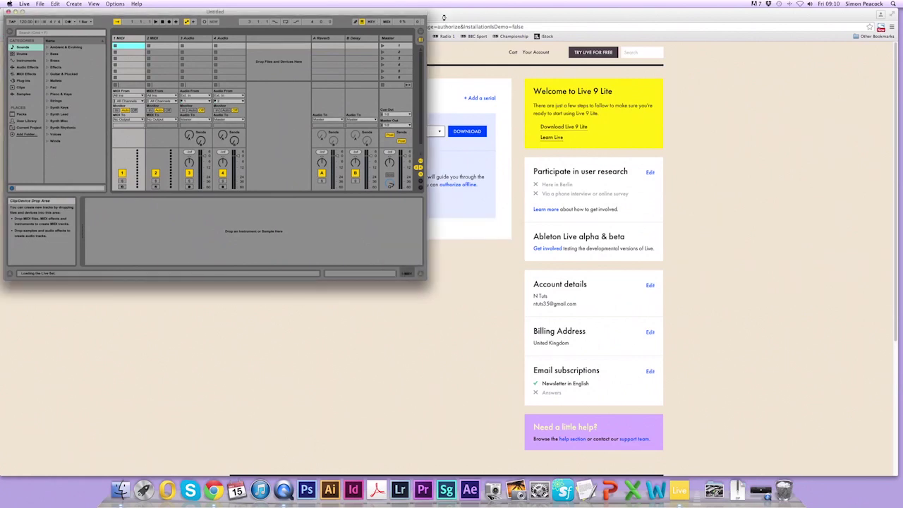
{"action": "left_click", "coordinate": [40, 4]}
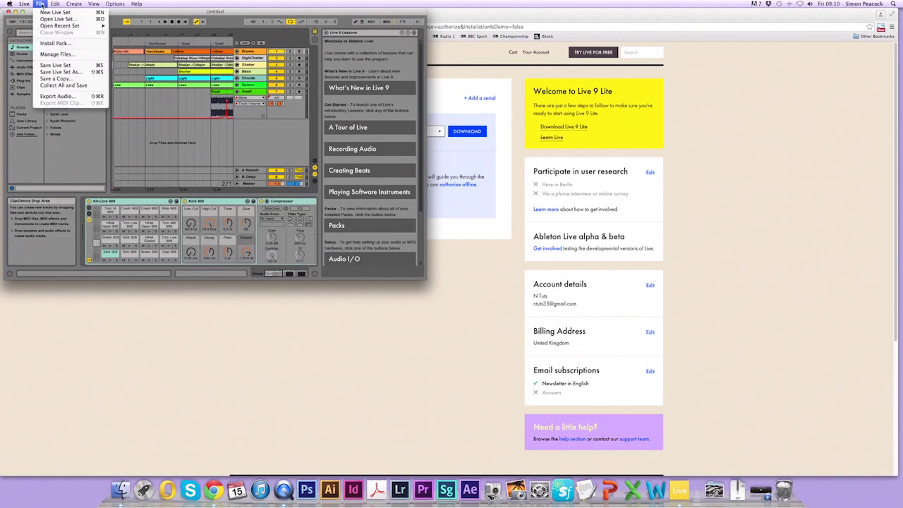
{"action": "left_click", "coordinate": [44, 12]}
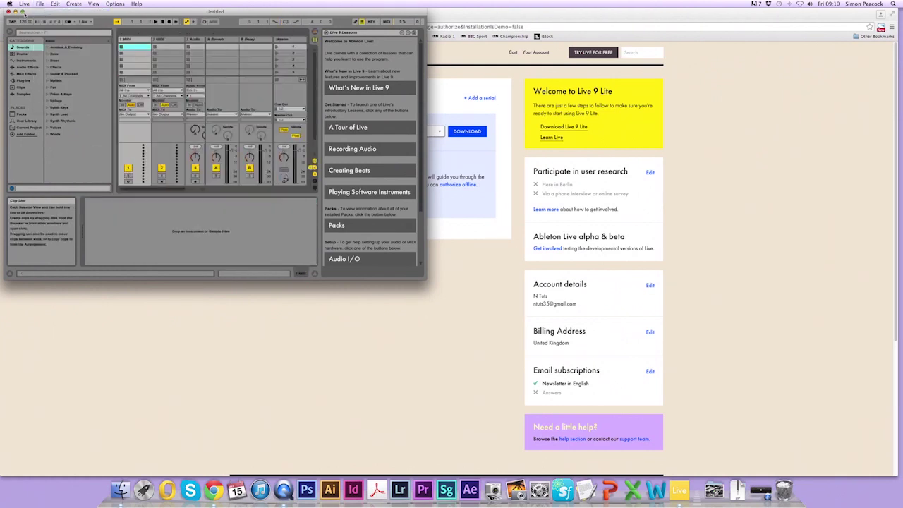
{"action": "left_click", "coordinate": [22, 12]}
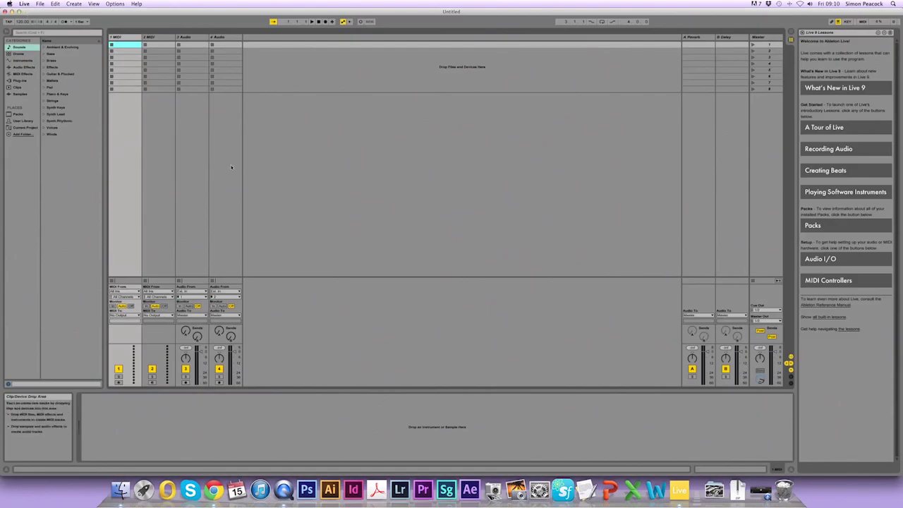
- Show the Plug-ins browser category and open Live Preferences on the File/Folder tab
{"action": "left_click", "coordinate": [19, 80]}
{"action": "left_click", "coordinate": [25, 5]}
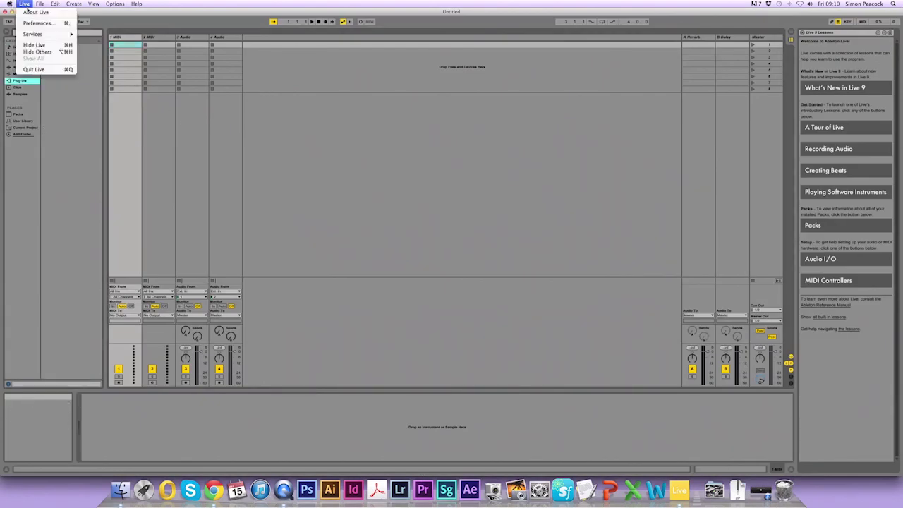
{"action": "left_click", "coordinate": [39, 24]}
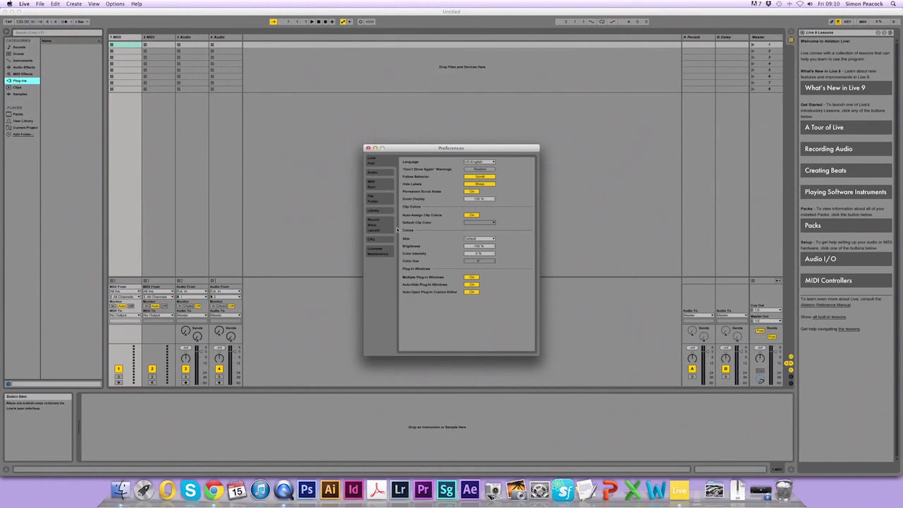
{"action": "left_click", "coordinate": [384, 202]}
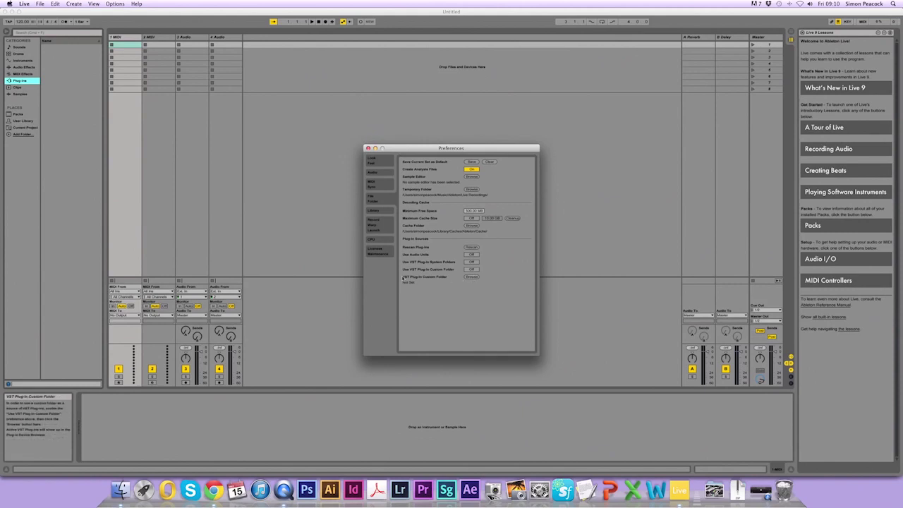
- Browse for the VST Plug-in Custom Folder and choose /Library/Audio/Plug-Ins/VST
{"action": "left_click", "coordinate": [472, 277]}
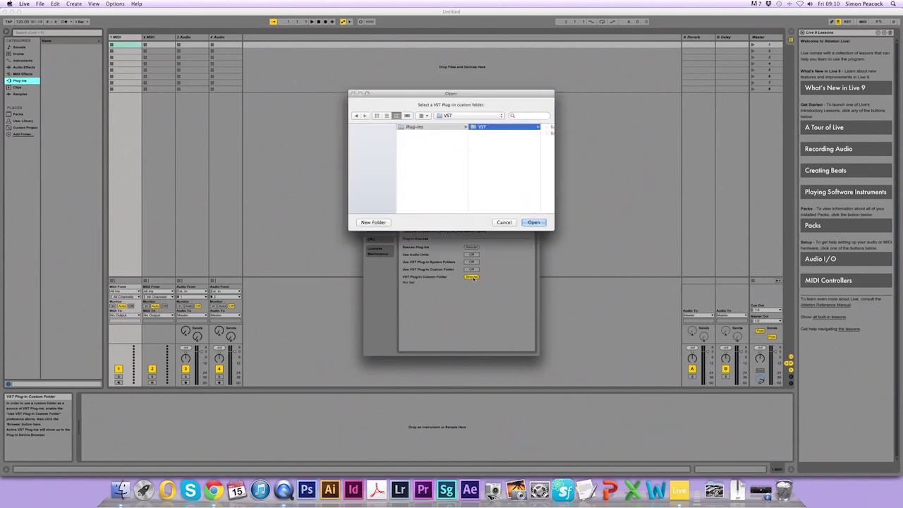
{"action": "left_click", "coordinate": [532, 222]}
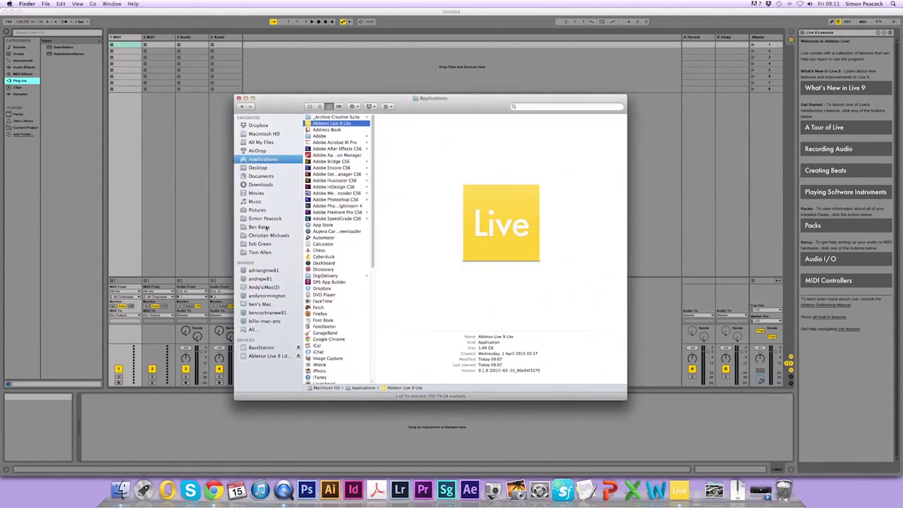
- Browse Macintosh HD > Library > Audio > Plug-Ins > VST to find BassStation.vst, then close Finder
{"action": "left_click", "coordinate": [273, 135]}
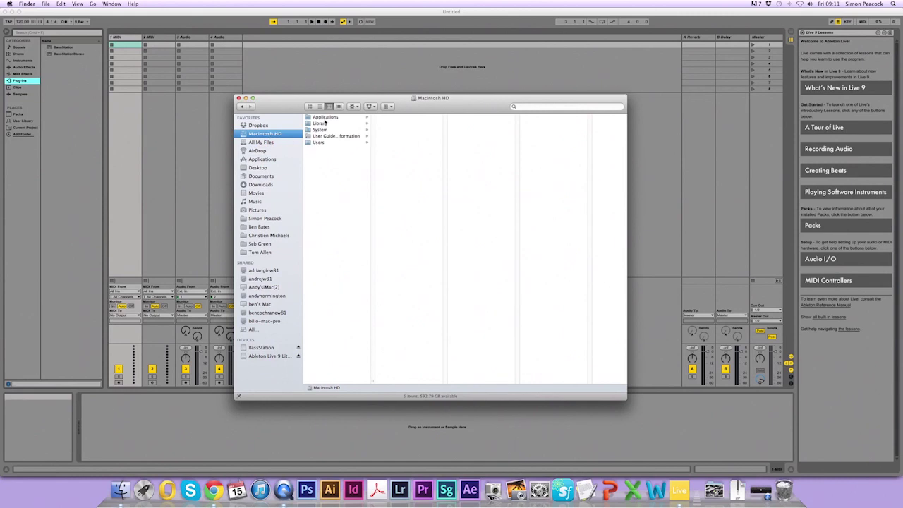
{"action": "left_click", "coordinate": [325, 124]}
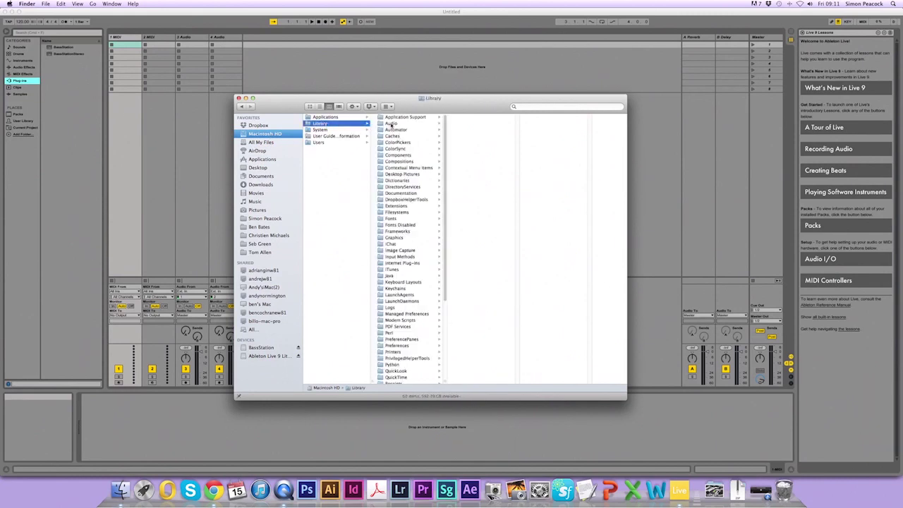
{"action": "left_click", "coordinate": [390, 124]}
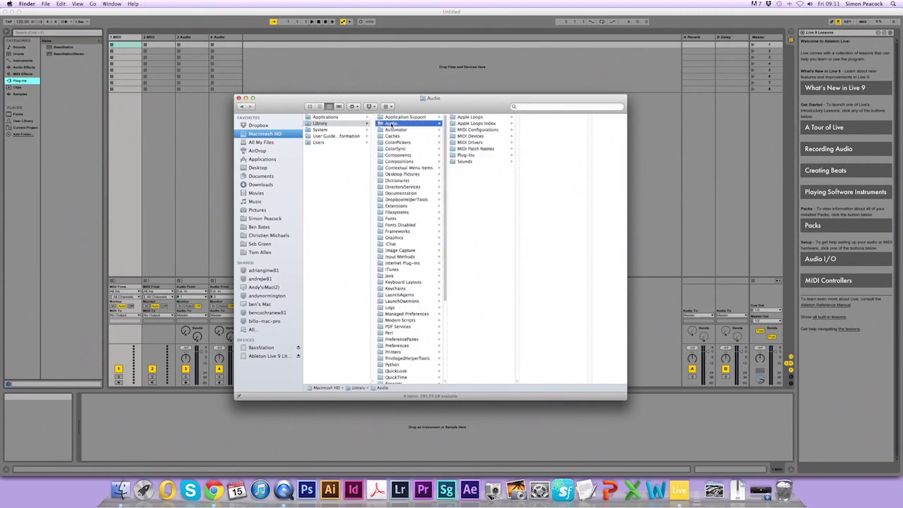
{"action": "left_click", "coordinate": [459, 155]}
{"action": "left_click", "coordinate": [533, 136]}
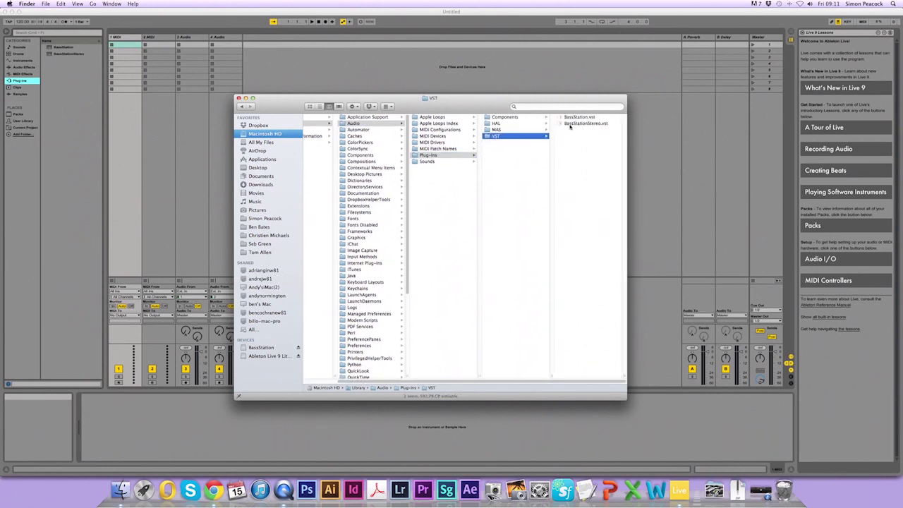
{"action": "left_click", "coordinate": [238, 98]}
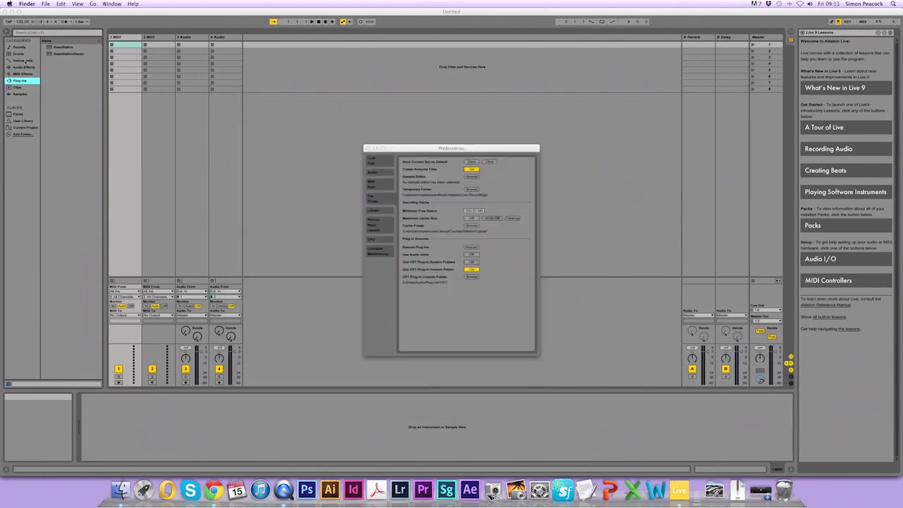
- Drop BassStation from the Plug-ins browser onto the 2 MIDI track and centre its window
{"action": "left_click", "coordinate": [24, 81]}
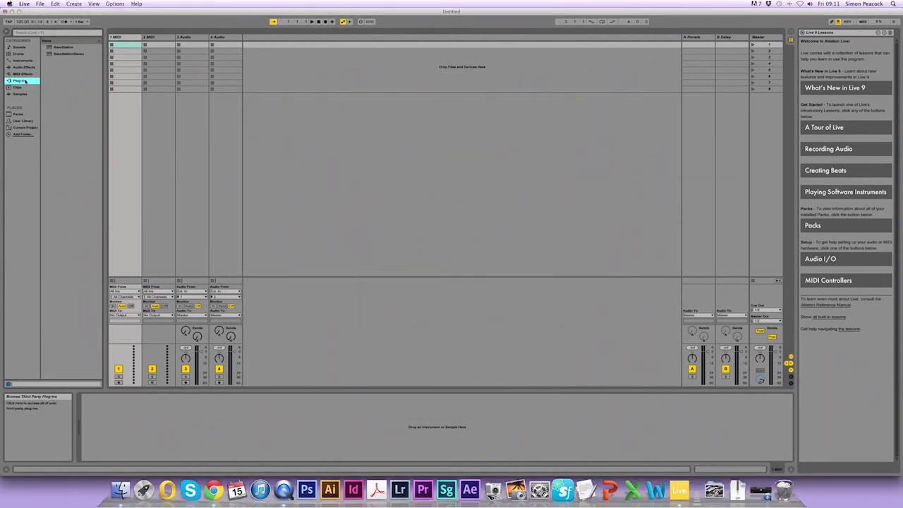
{"action": "left_click_drag", "start_coordinate": [63, 48], "coordinate": [142, 42]}
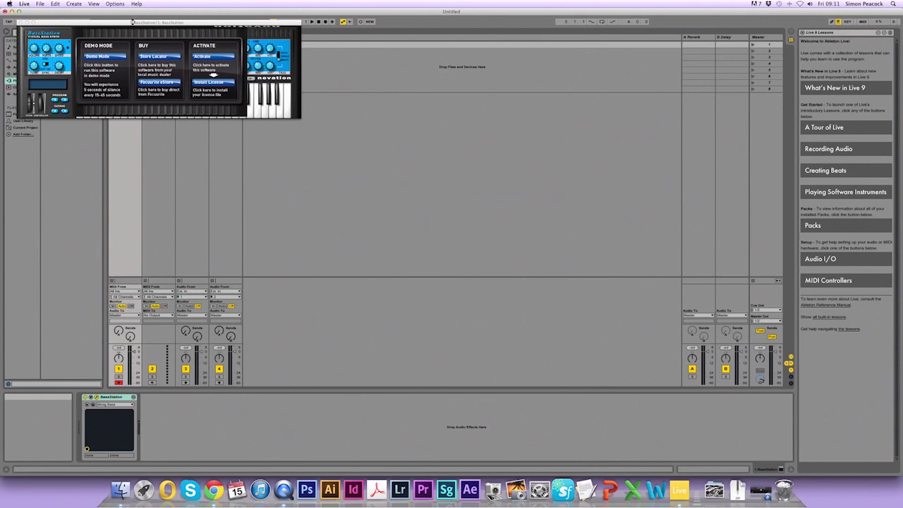
{"action": "left_click_drag", "start_coordinate": [132, 25], "coordinate": [409, 118]}
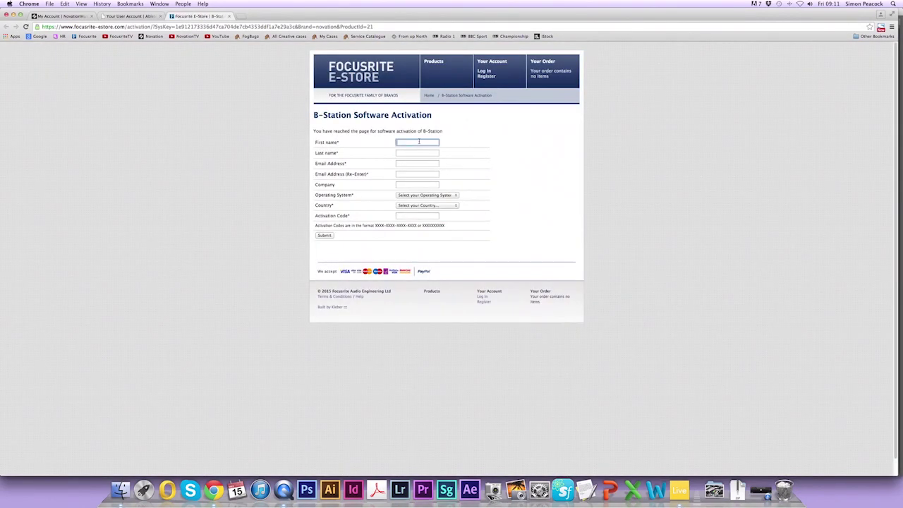
- Fill in first and last name, the e-mail twice, and company 'Focusrite Novation'
{"action": "type", "text": "Nicatio"}
{"action": "type", "text": "n"}
{"action": "left_click", "coordinate": [417, 153]}
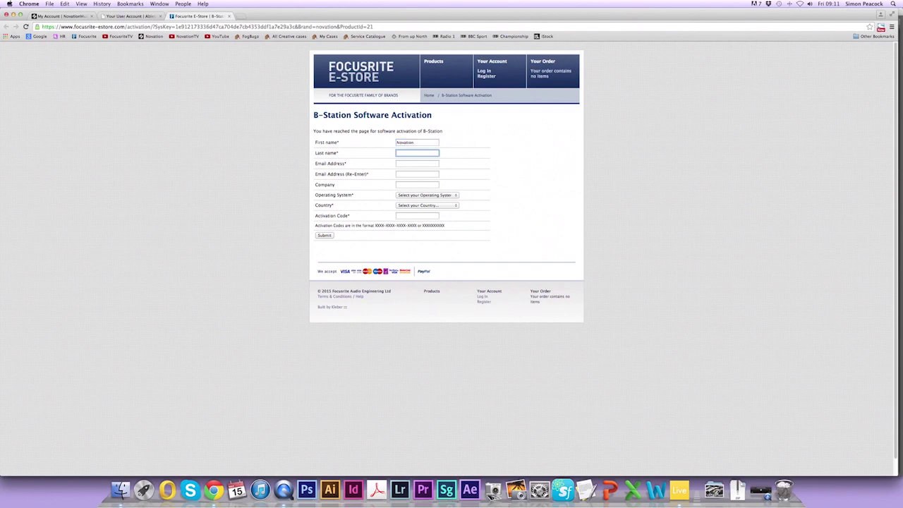
{"action": "type", "text": "Tuts"}
{"action": "left_click", "coordinate": [417, 163]}
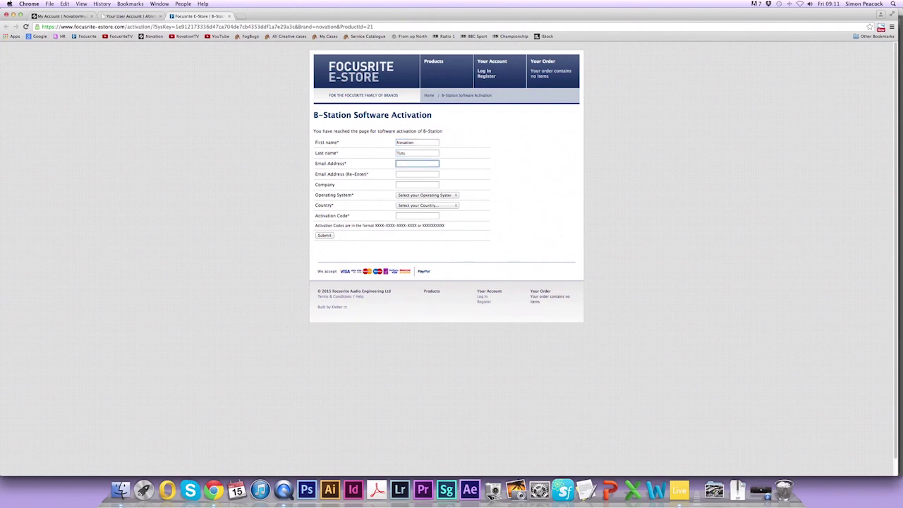
{"action": "type", "text": "ntuts35"}
{"action": "key", "text": "Down"}
{"action": "key", "text": "Return"}
{"action": "left_click", "coordinate": [436, 163]}
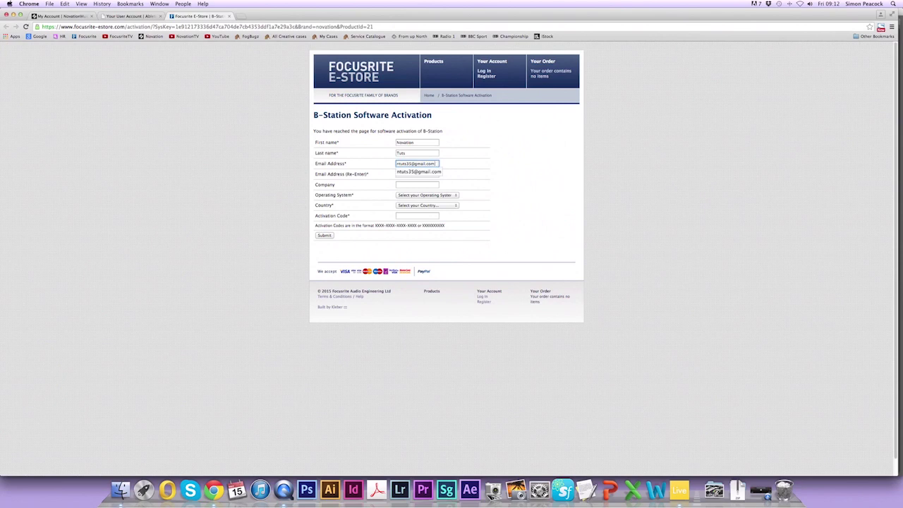
{"action": "key", "text": "Tab"}
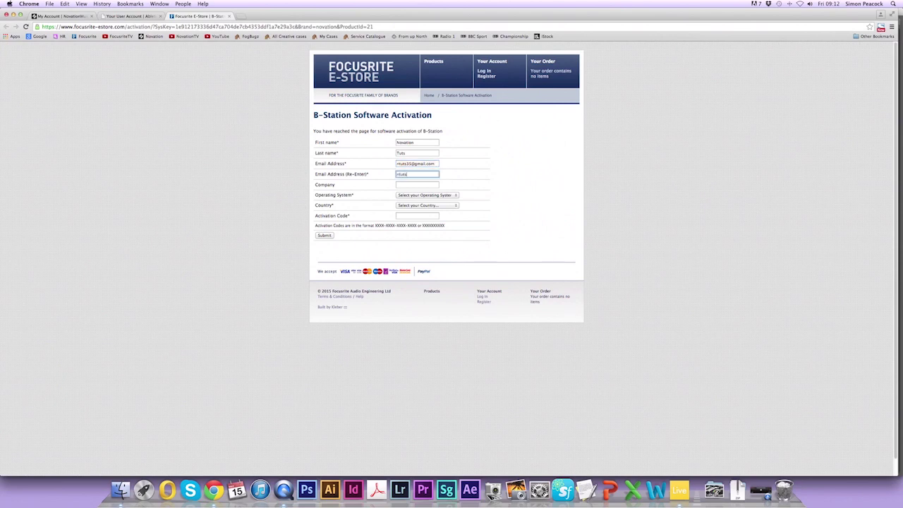
{"action": "key", "text": "Tab"}
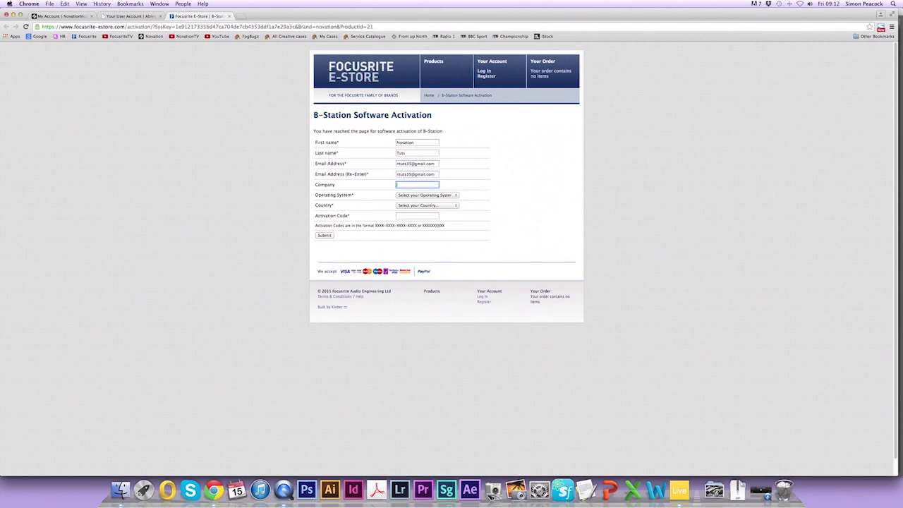
{"action": "type", "text": "Focusrite Novation"}
- Choose Mac OSX as operating system and United Kingdom as country, then select the Activation Code field
{"action": "key", "text": "Tab"}
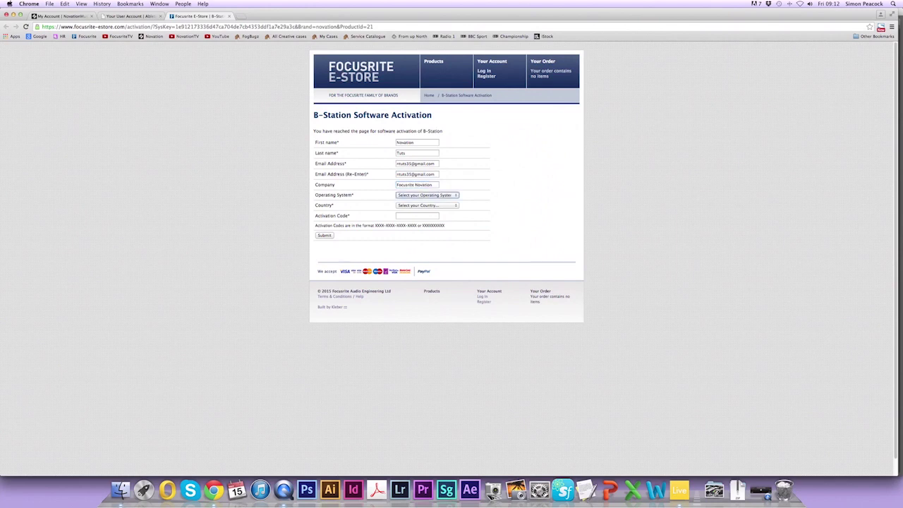
{"action": "left_click", "coordinate": [447, 196]}
{"action": "left_click", "coordinate": [444, 206]}
{"action": "left_click", "coordinate": [442, 206]}
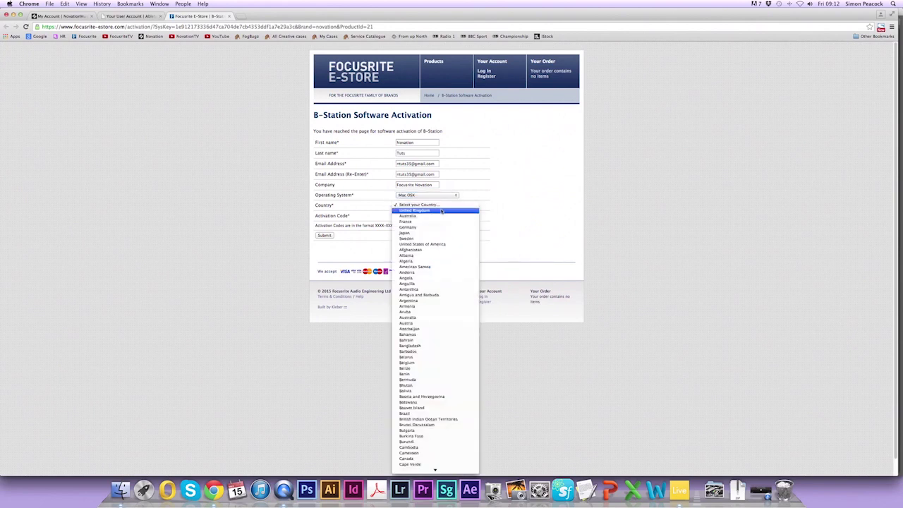
{"action": "left_click", "coordinate": [441, 210]}
{"action": "left_click", "coordinate": [427, 215]}
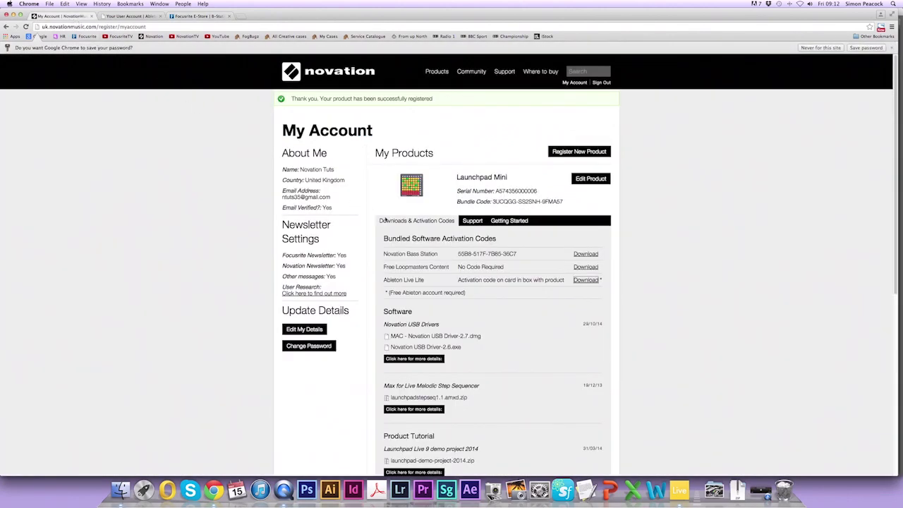
- Copy the Novation Bass Station activation code and return to the Focusrite E-Store activation form
{"action": "left_click_drag", "start_coordinate": [458, 254], "coordinate": [503, 253]}
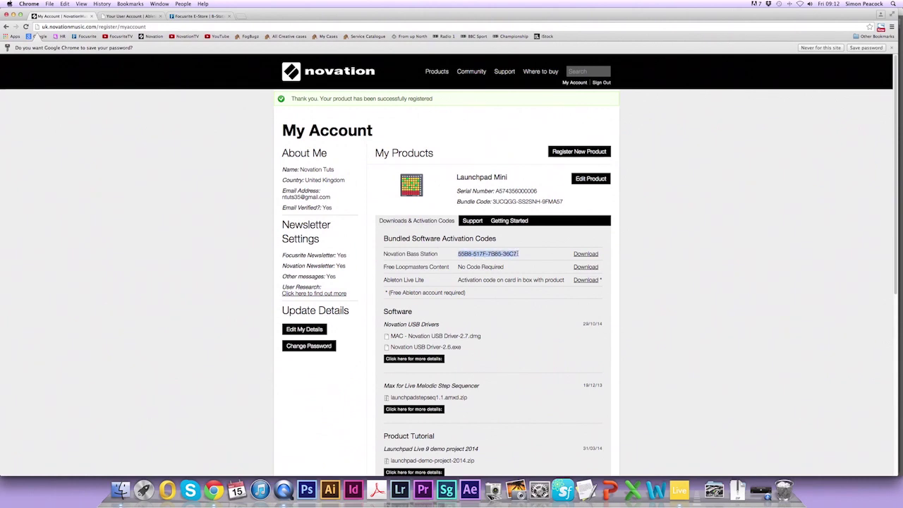
{"action": "right_click", "coordinate": [483, 256]}
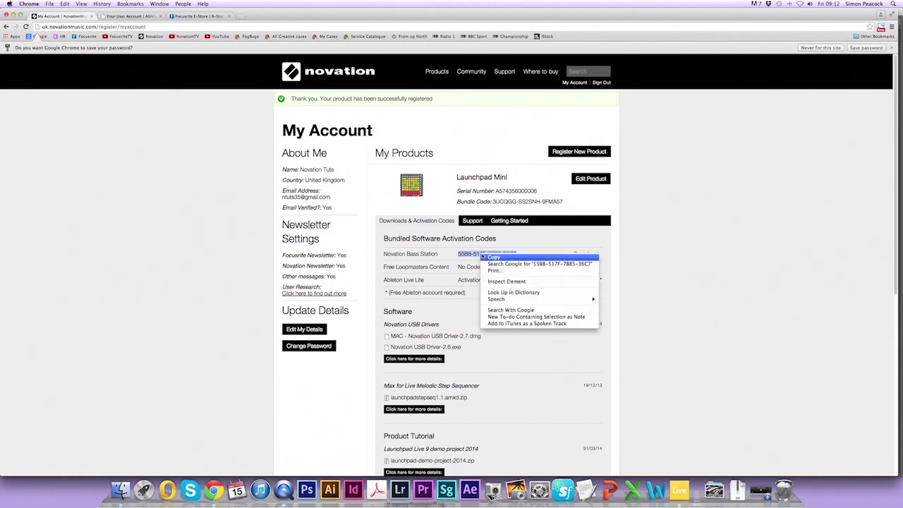
{"action": "left_click", "coordinate": [519, 258]}
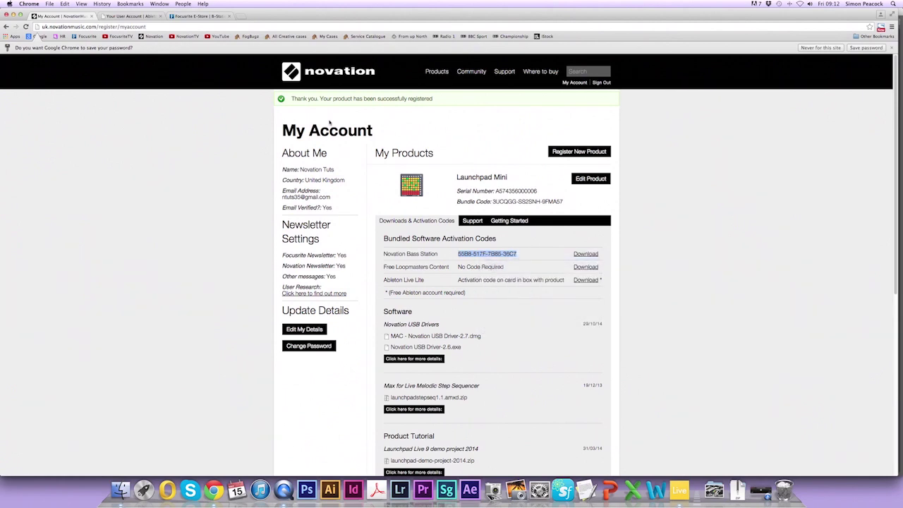
{"action": "left_click", "coordinate": [210, 17]}
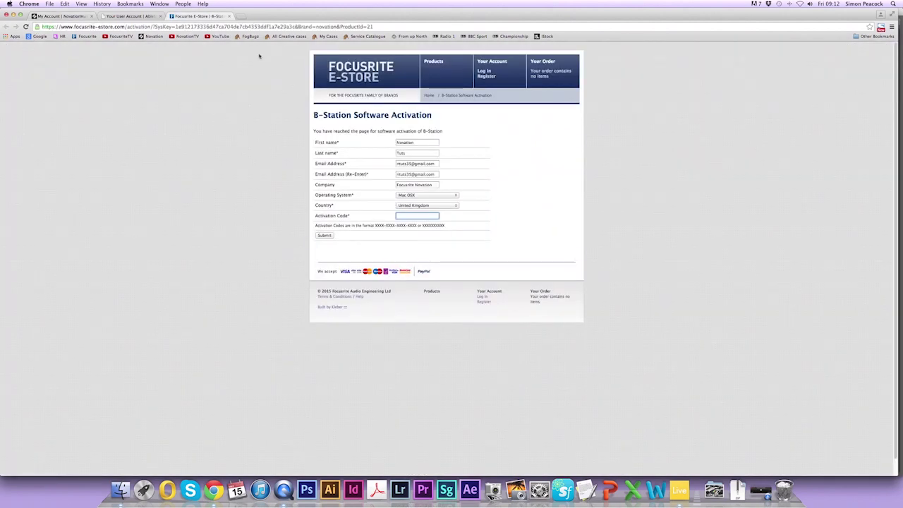
- Paste the copied code into the B-Station Activation Code field and submit it
{"action": "right_click", "coordinate": [415, 216]}
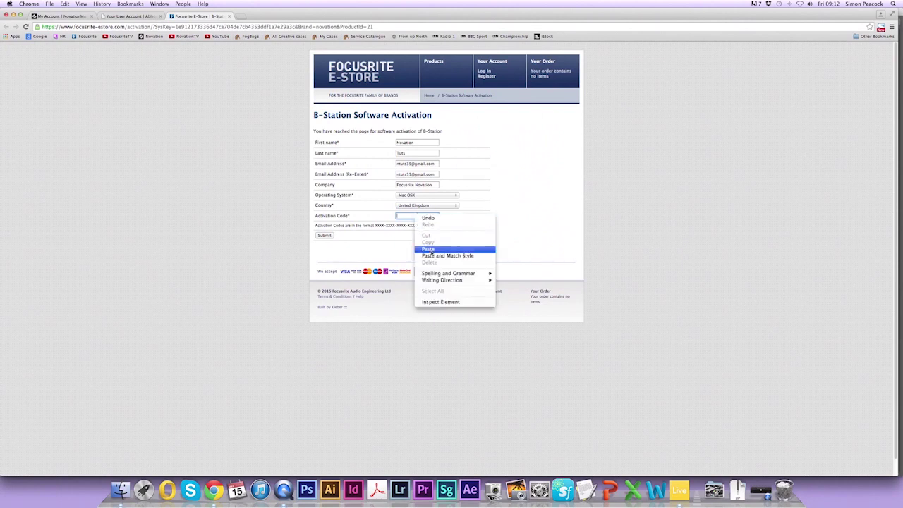
{"action": "left_click", "coordinate": [431, 251]}
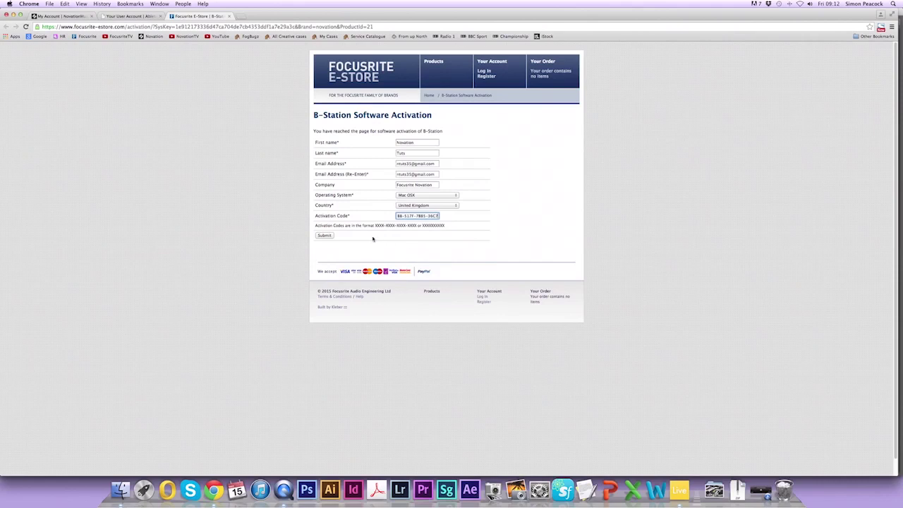
{"action": "left_click", "coordinate": [326, 235]}
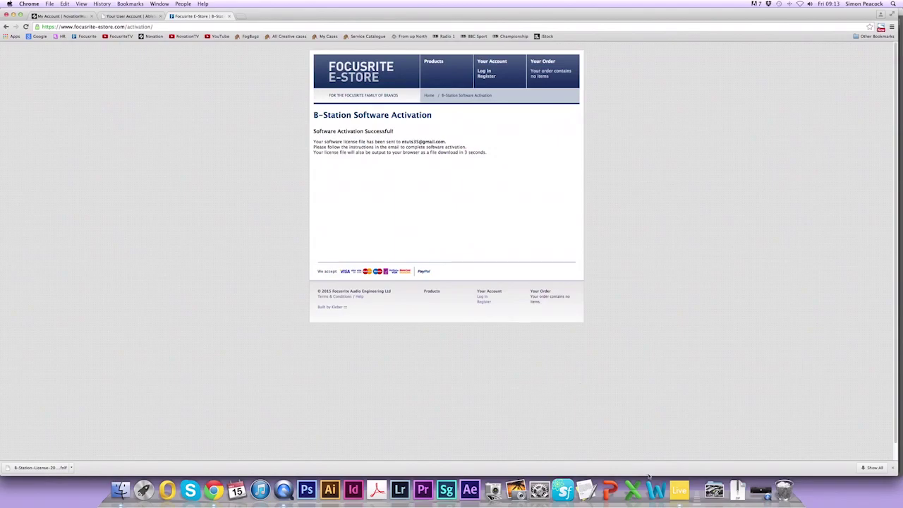
{"action": "left_click", "coordinate": [678, 489]}
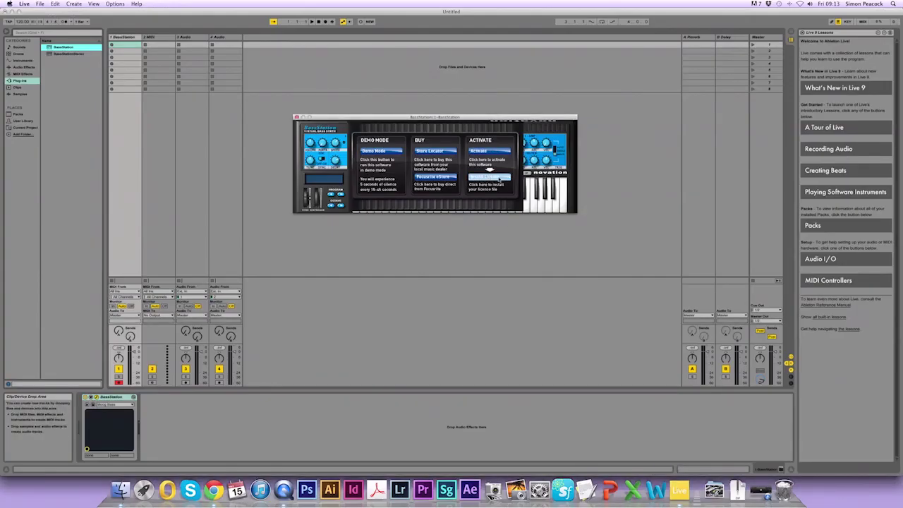
- Install the B-Station license file from the Downloads folder
{"action": "left_click", "coordinate": [483, 179]}
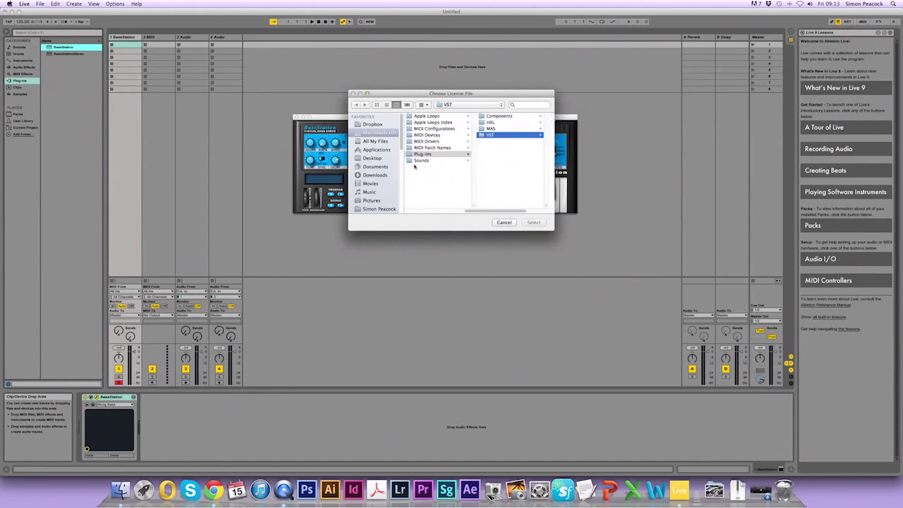
{"action": "left_click", "coordinate": [374, 175]}
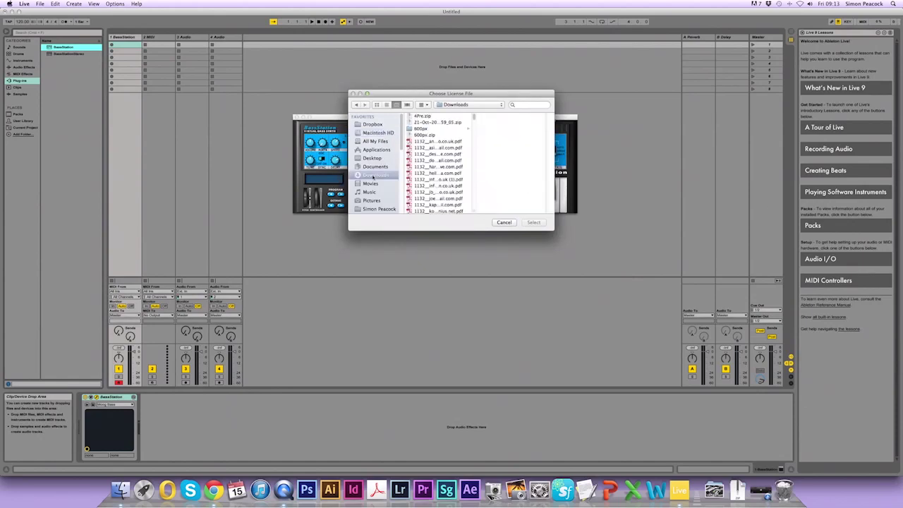
{"action": "scroll", "coordinate": [428, 178], "scroll_direction": "down", "scroll_amount": 10}
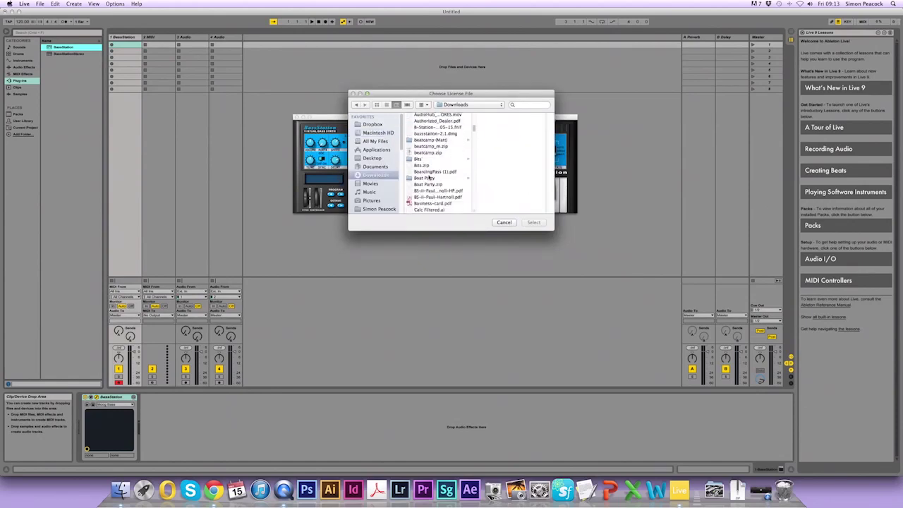
{"action": "scroll", "coordinate": [428, 178], "scroll_direction": "up", "scroll_amount": 5}
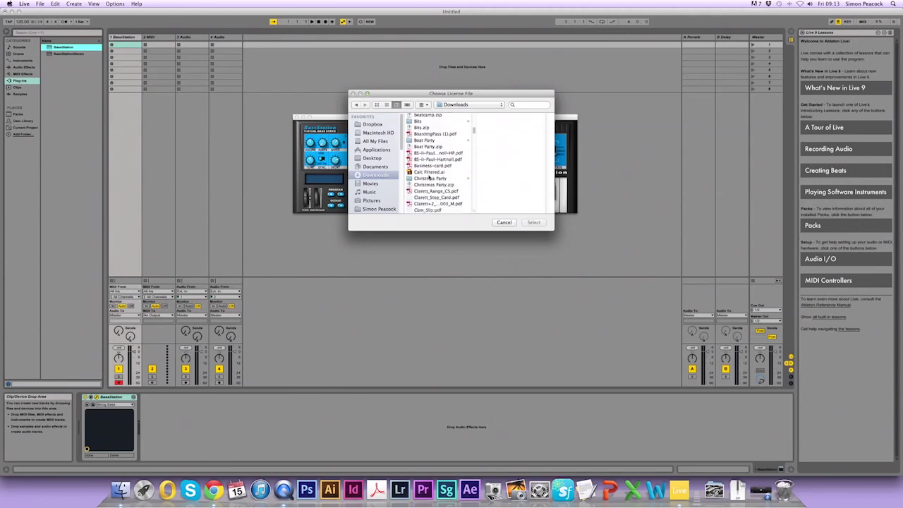
{"action": "scroll", "coordinate": [428, 178], "scroll_direction": "down", "scroll_amount": 3}
{"action": "scroll", "coordinate": [428, 178], "scroll_direction": "up", "scroll_amount": 3}
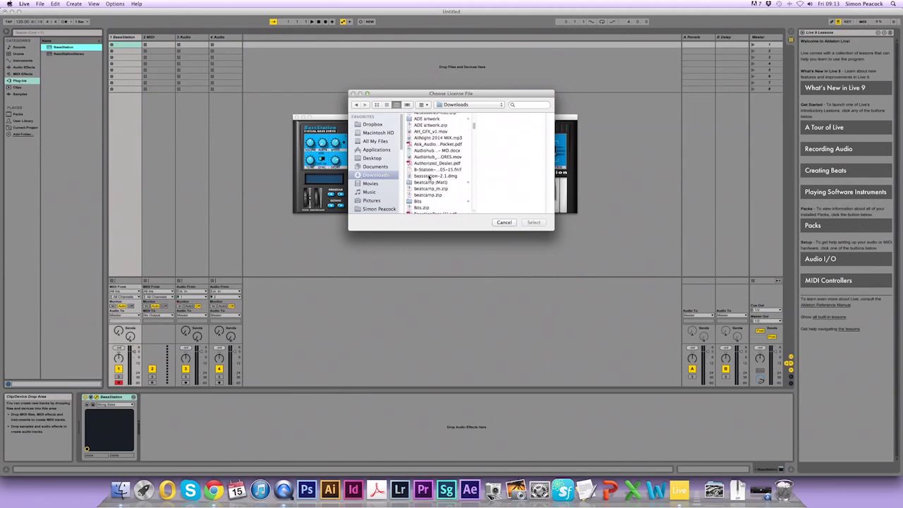
{"action": "left_click", "coordinate": [426, 171]}
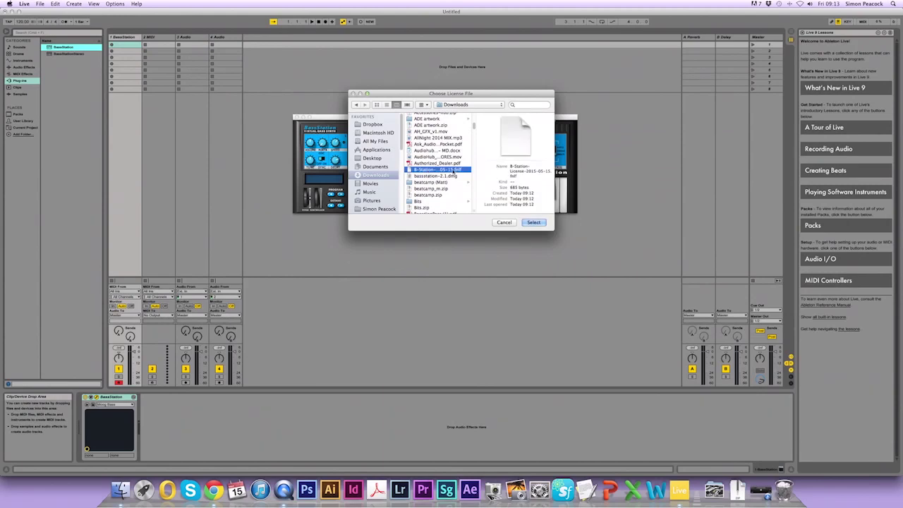
{"action": "left_click", "coordinate": [533, 223]}
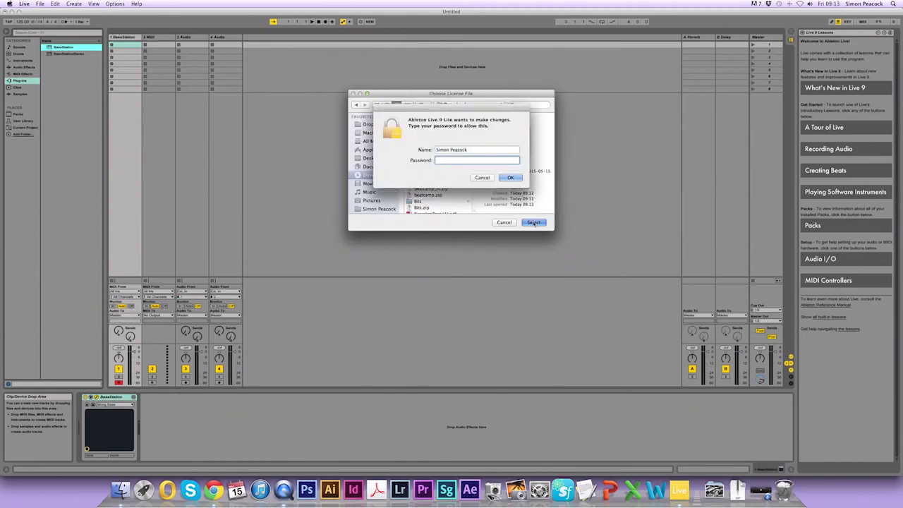
- Authorize the install with the administrator password and keep the original control mapping
{"action": "type", "text": "•••"}
{"action": "key", "text": "Return"}
{"action": "type", "text": "•••"}
{"action": "key", "text": "Return"}
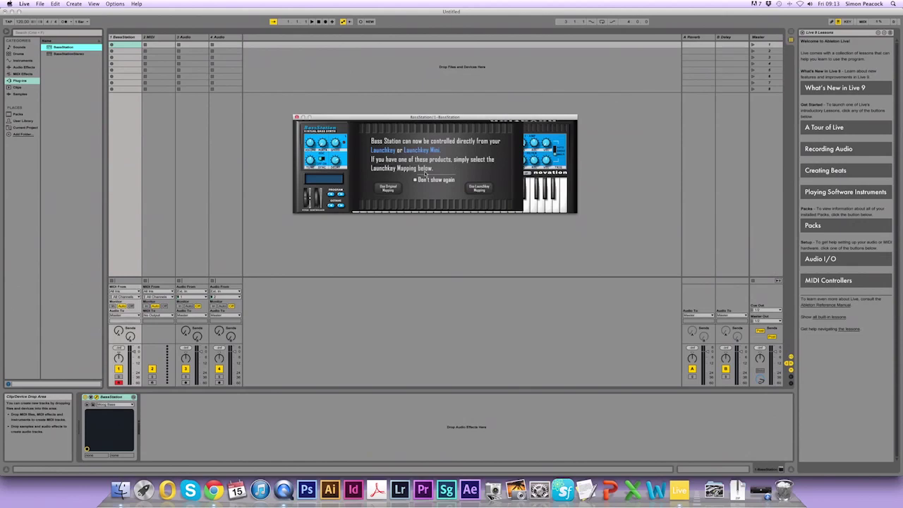
{"action": "left_click", "coordinate": [388, 189]}
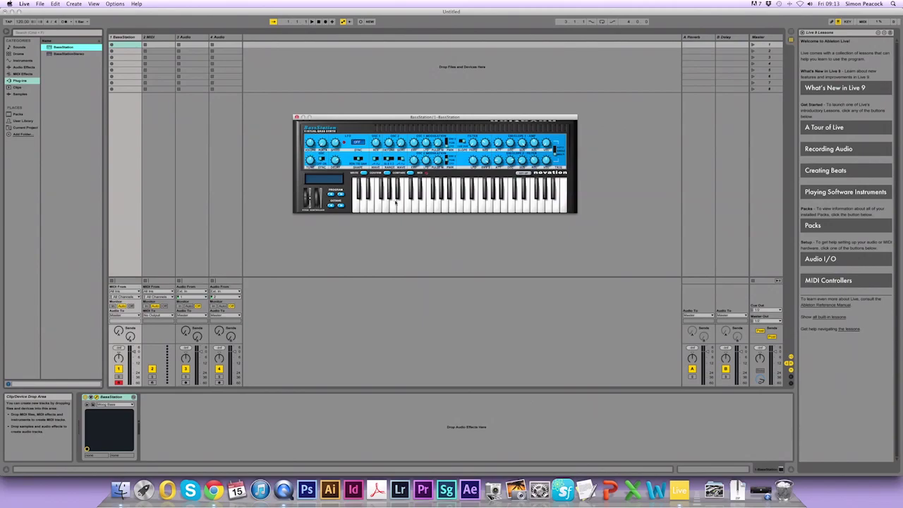